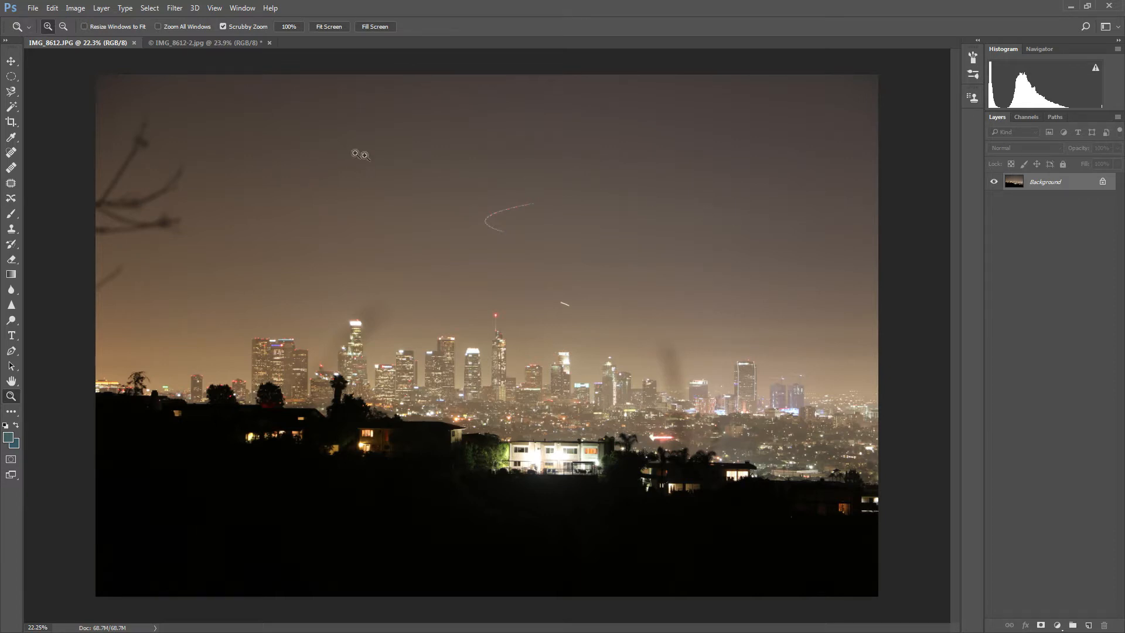
Compare the original night skyline photo IMG_8612.JPG with the blue-toned edit IMG_8612-2.jpg at full view
{"action": "left_click", "coordinate": [199, 41]}
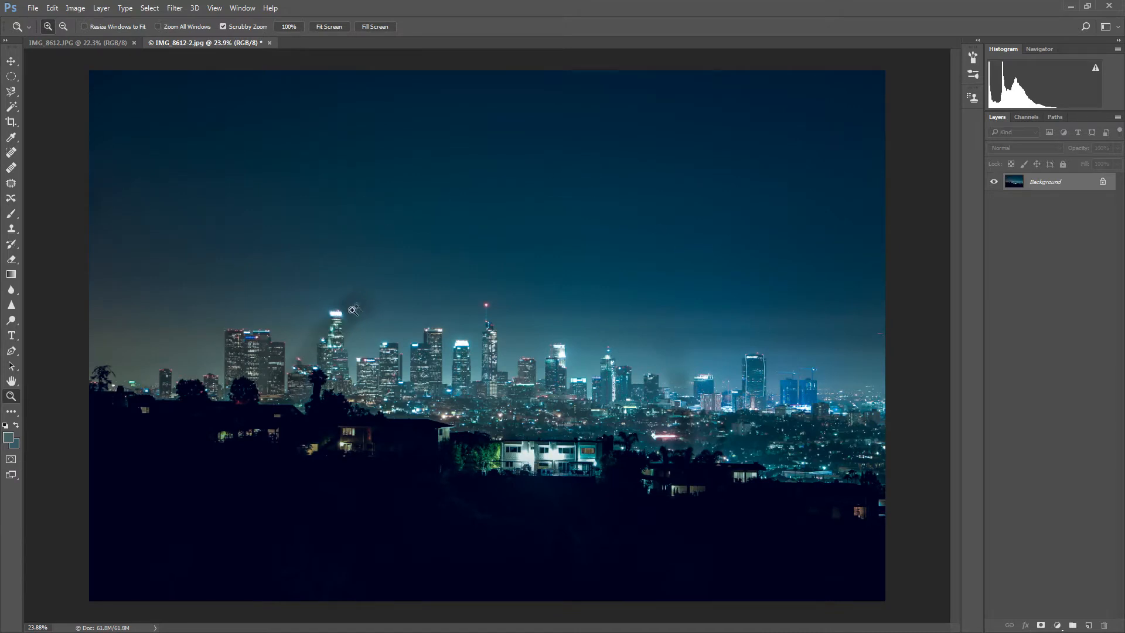
{"action": "left_click", "coordinate": [79, 43]}
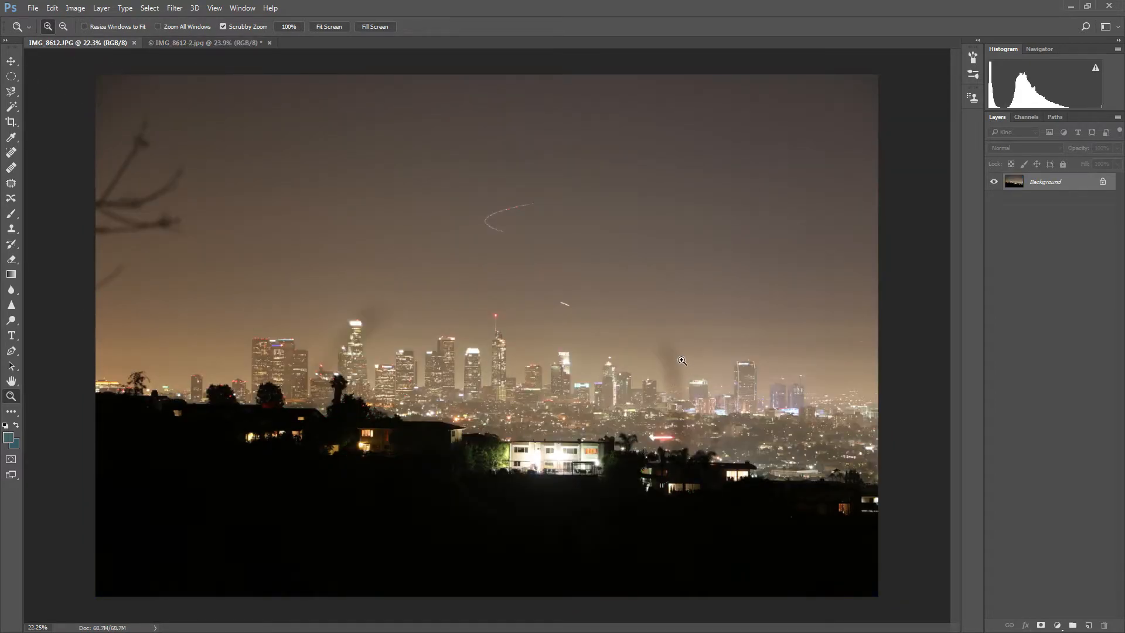
{"action": "left_click", "coordinate": [210, 42]}
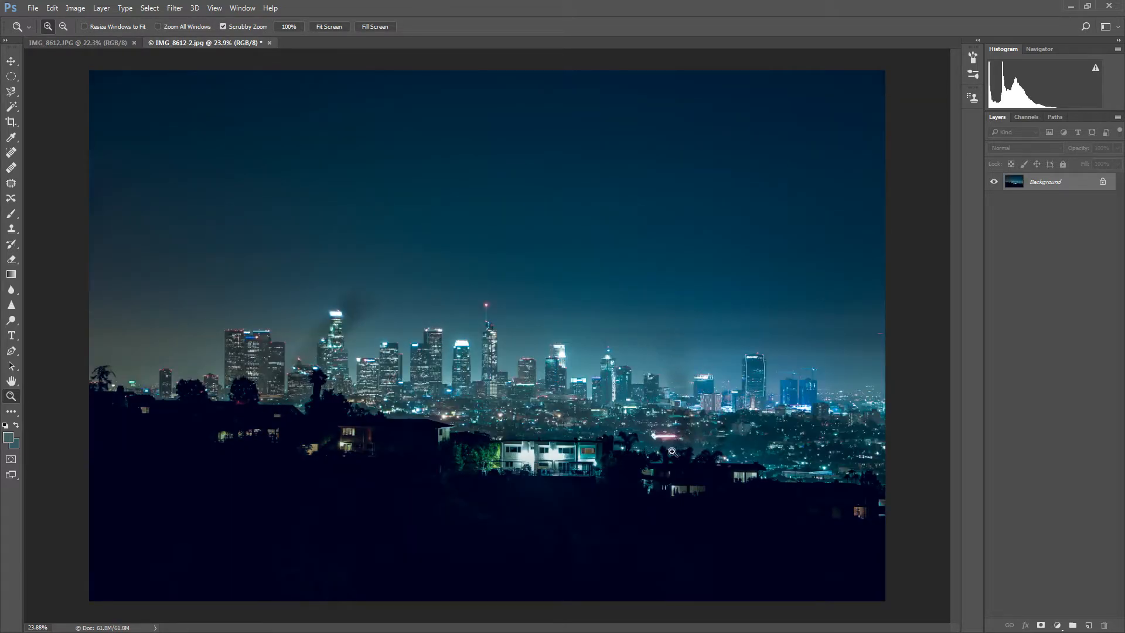
{"action": "left_click", "coordinate": [91, 45]}
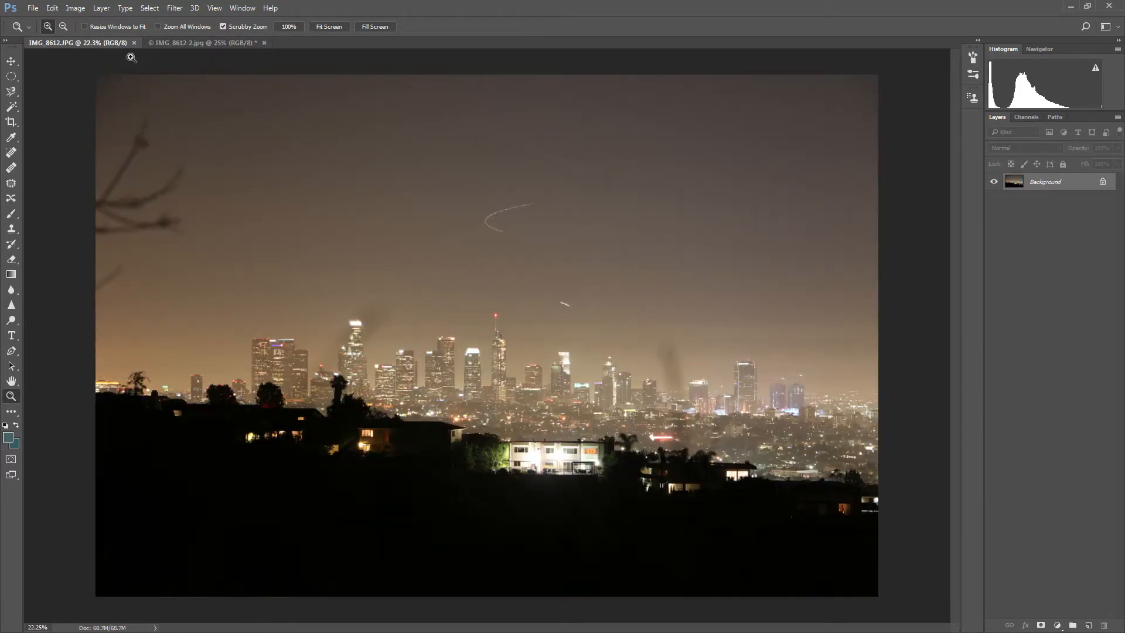
{"action": "left_click", "coordinate": [199, 43]}
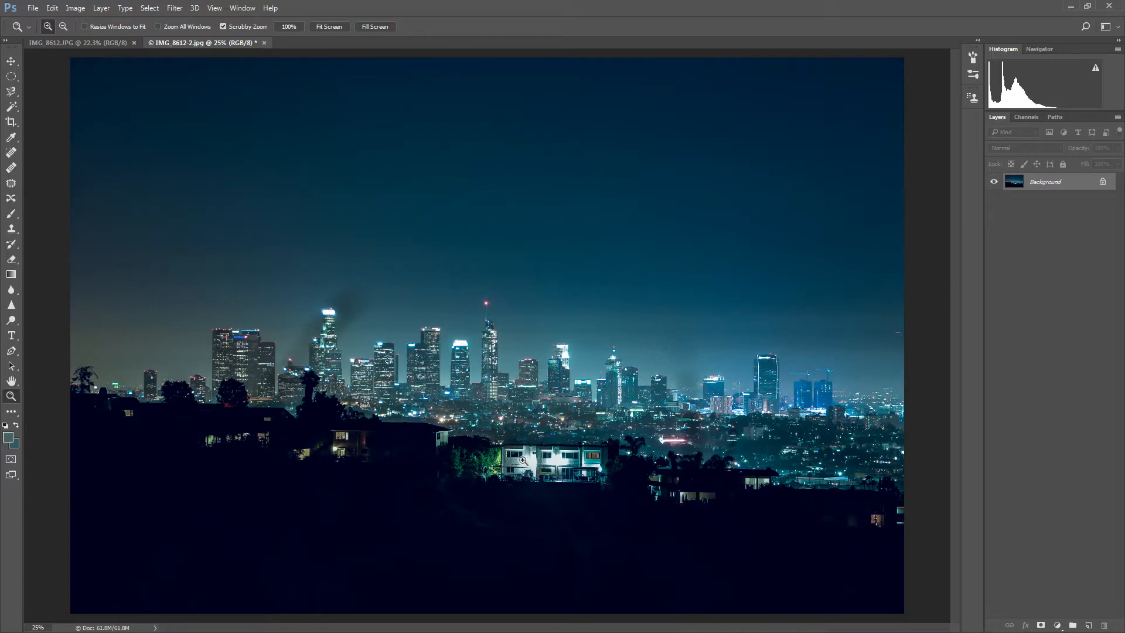
Examine the skyline and the floodlit white house more closely, comparing the original photo with the edited version
{"action": "left_click_drag", "start_coordinate": [521, 464], "coordinate": [552, 444]}
{"action": "left_click_drag", "start_coordinate": [497, 262], "coordinate": [382, 258]}
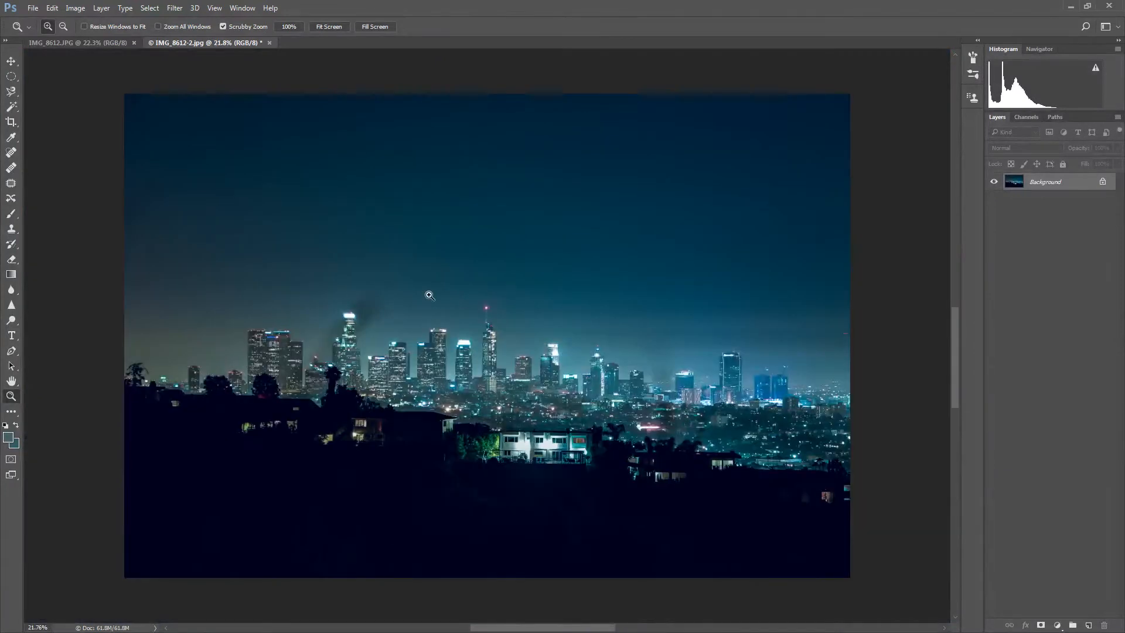
{"action": "left_click", "coordinate": [93, 42]}
{"action": "left_click_drag", "start_coordinate": [476, 372], "coordinate": [495, 374]}
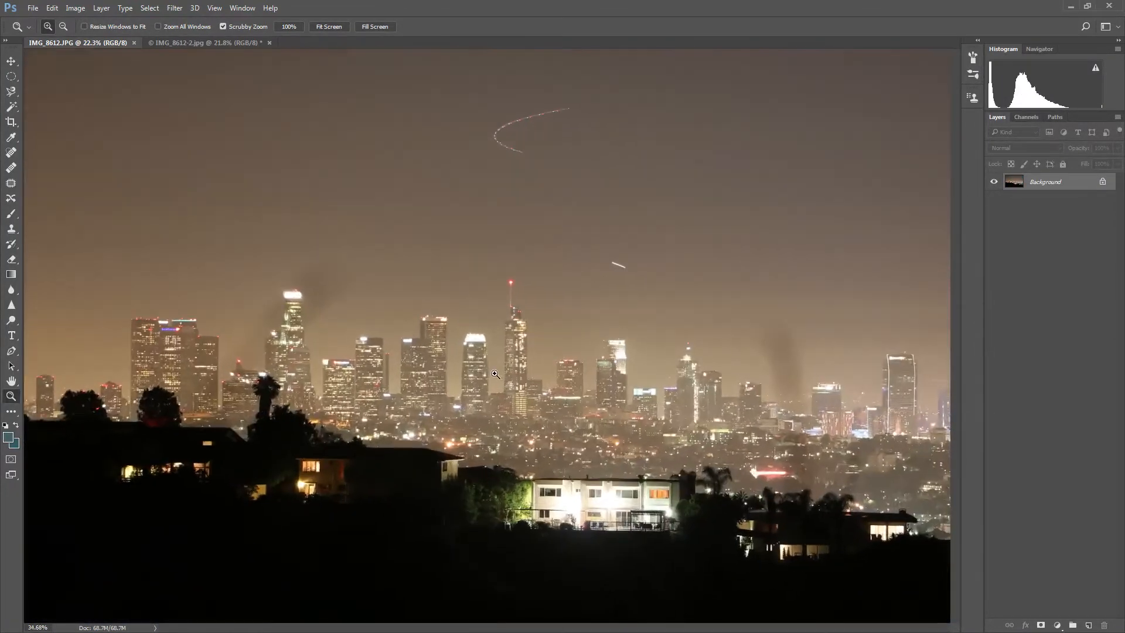
{"action": "left_click_drag", "start_coordinate": [605, 528], "coordinate": [636, 527]}
{"action": "left_click", "coordinate": [195, 41]}
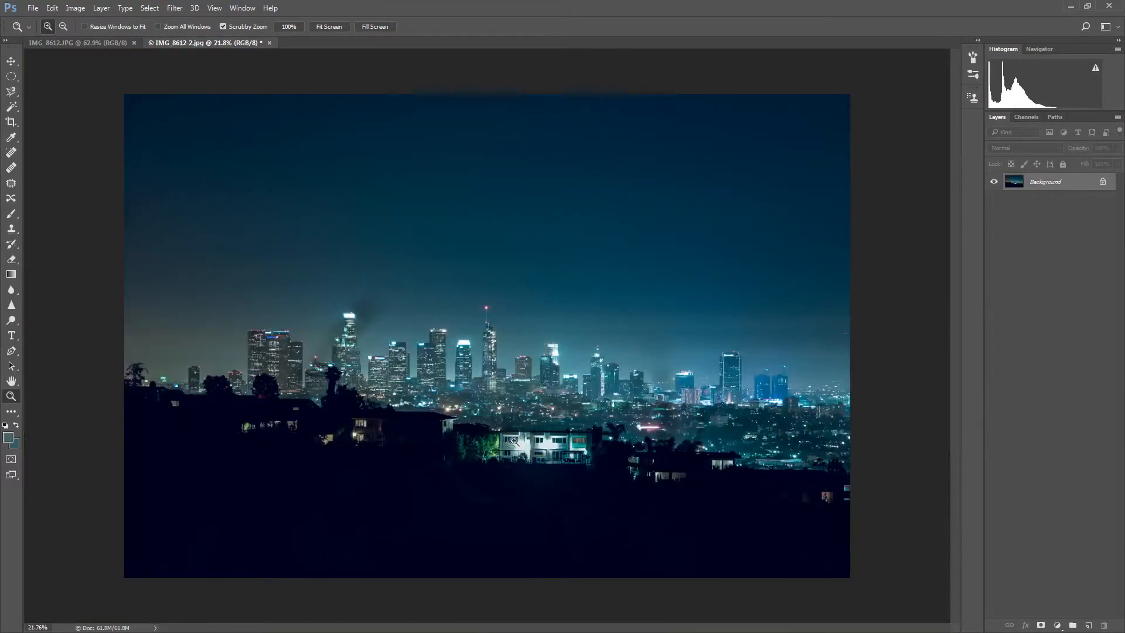
{"action": "left_click", "coordinate": [77, 41]}
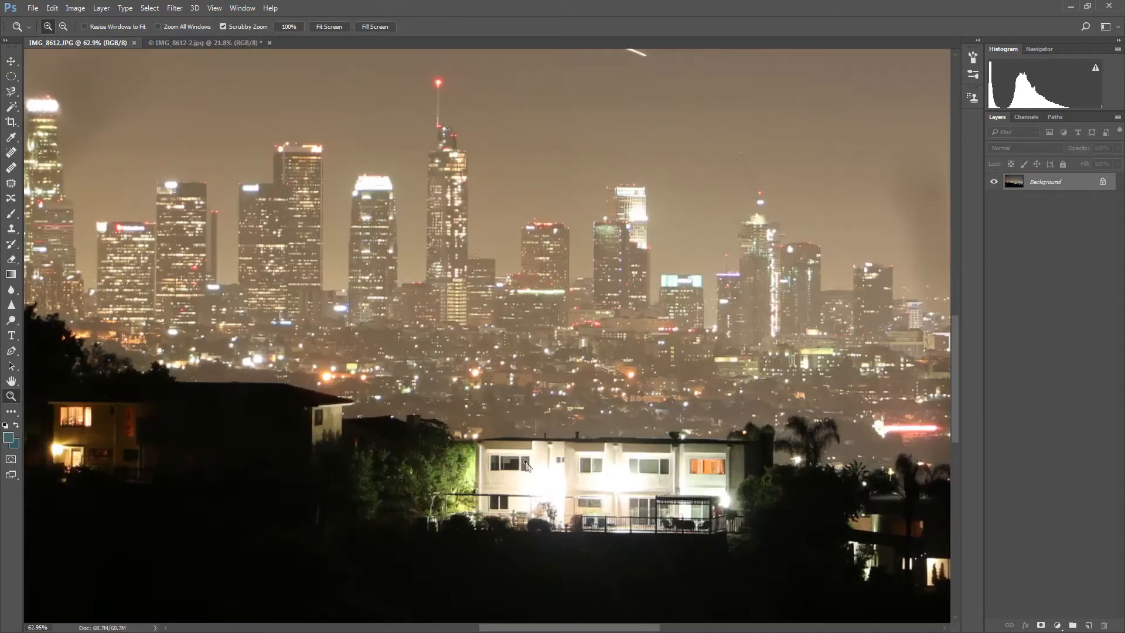
Patch the dark smudge in the sky of IMG_8612-2.jpg beside the short blue-lit tower, using clean sky to its right, and deselect
{"action": "left_click", "coordinate": [187, 41]}
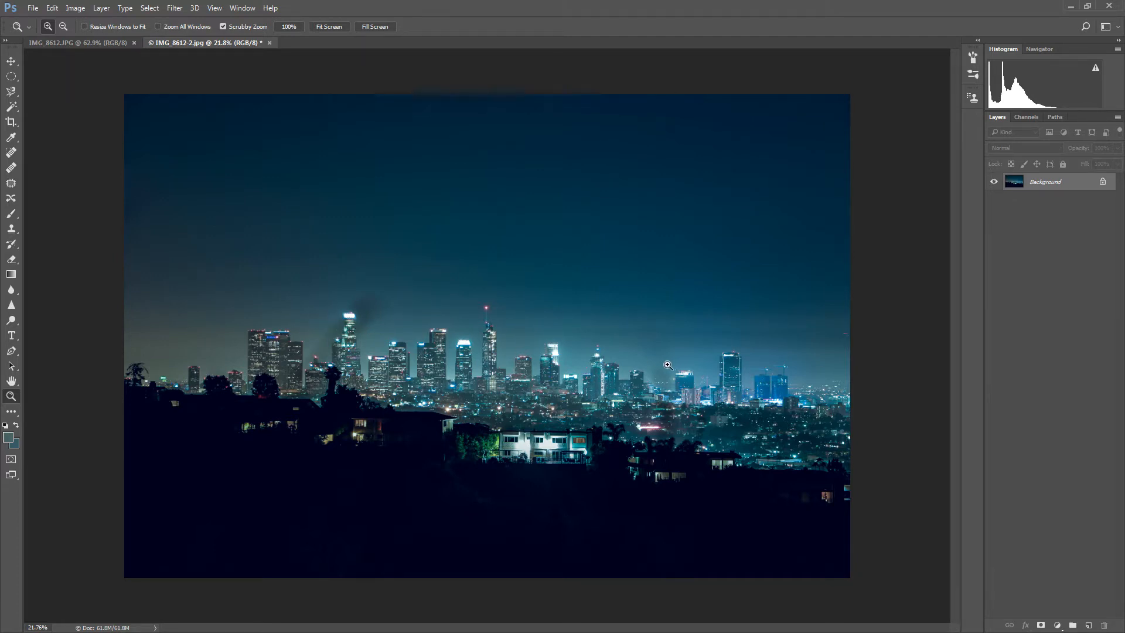
{"action": "left_click", "coordinate": [11, 183]}
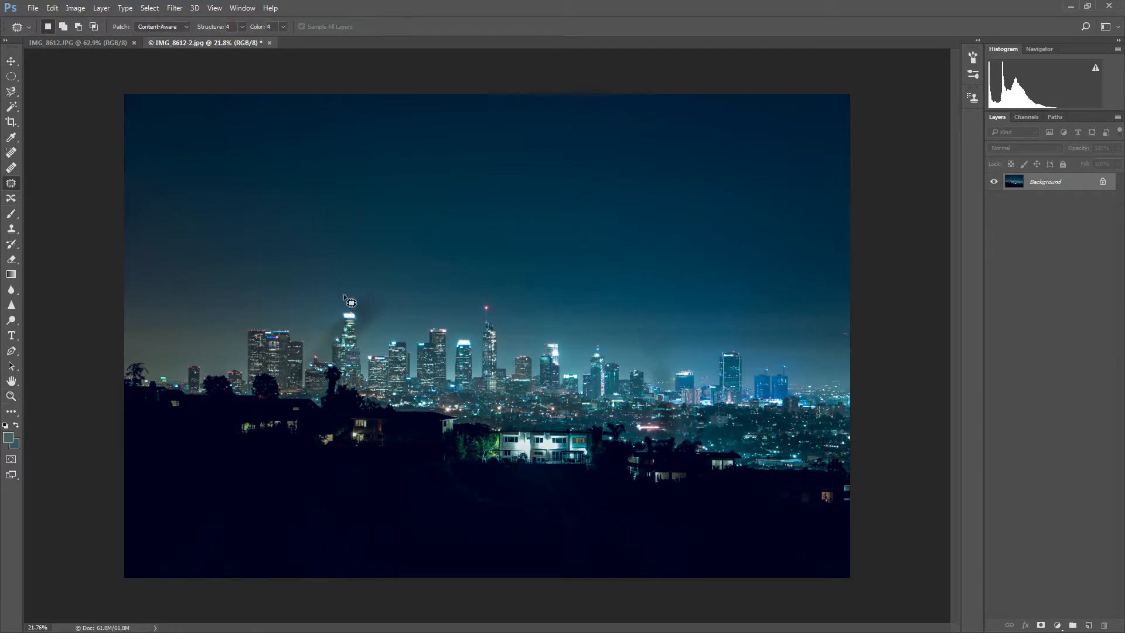
{"action": "key", "text": "z"}
{"action": "left_click_drag", "start_coordinate": [683, 362], "coordinate": [722, 364]}
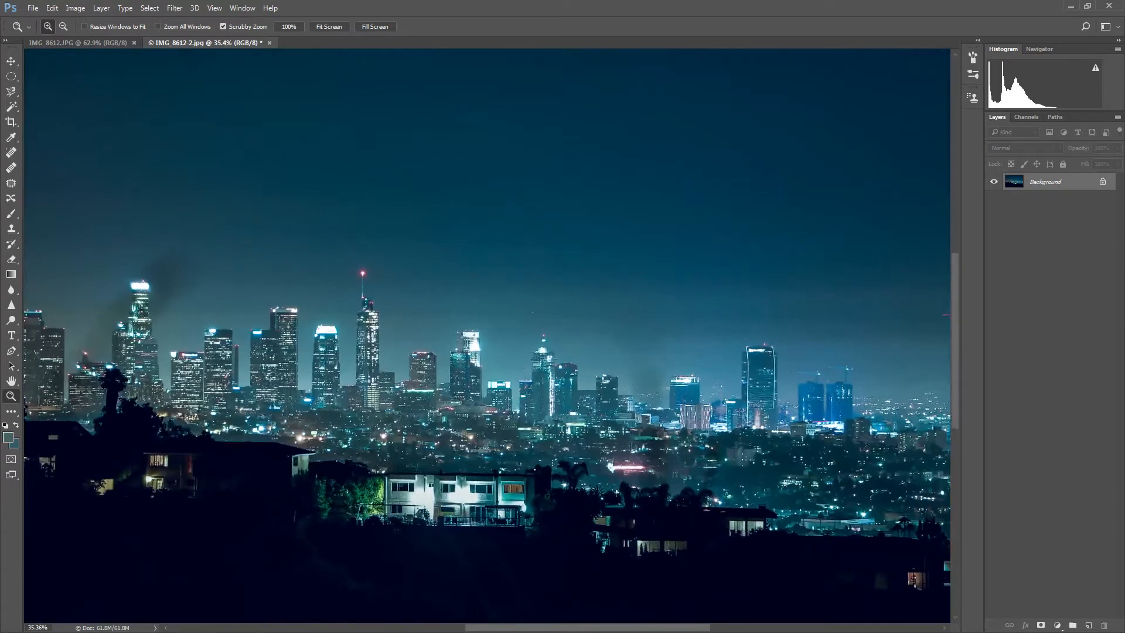
{"action": "left_click", "coordinate": [11, 182]}
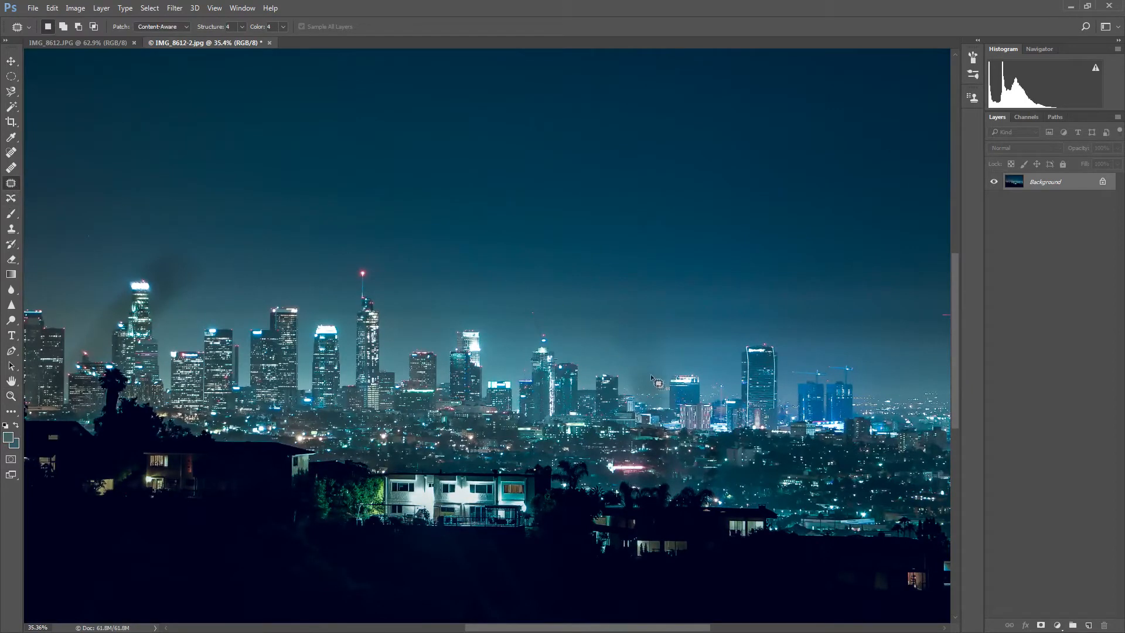
{"action": "mouse_move", "coordinate": [669, 383]}
{"action": "left_mouse_down"}
{"action": "mouse_move", "coordinate": [659, 273]}
{"action": "mouse_move", "coordinate": [636, 257]}
{"action": "mouse_move", "coordinate": [602, 277]}
{"action": "mouse_move", "coordinate": [596, 295]}
{"action": "mouse_move", "coordinate": [625, 387]}
{"action": "mouse_move", "coordinate": [674, 383]}
{"action": "left_mouse_up"}
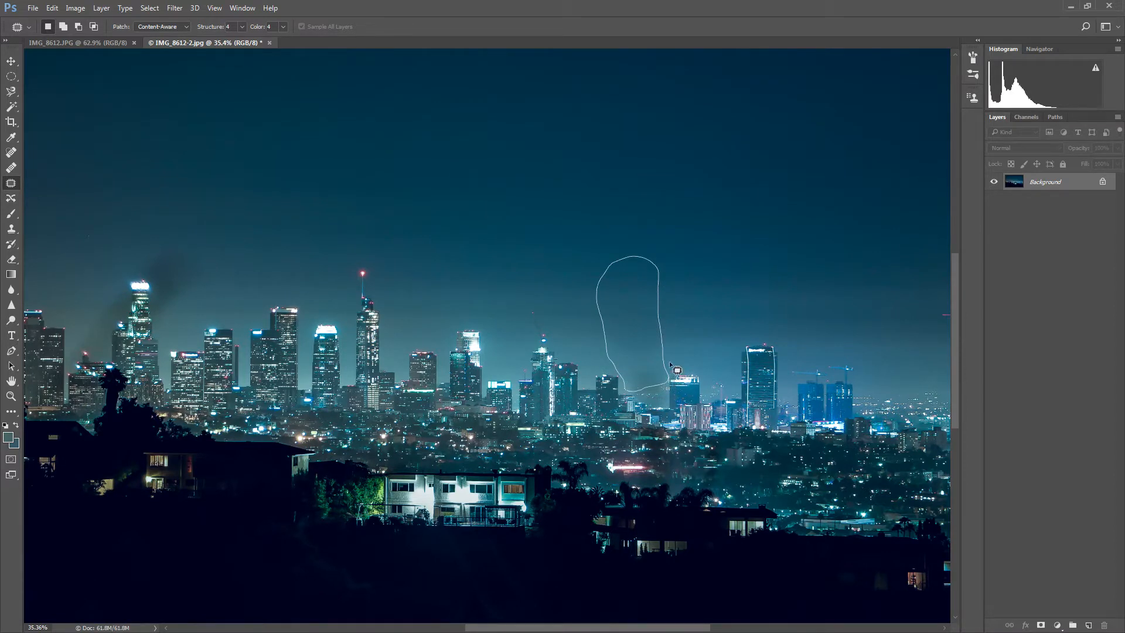
{"action": "left_click_drag", "start_coordinate": [656, 328], "coordinate": [714, 334]}
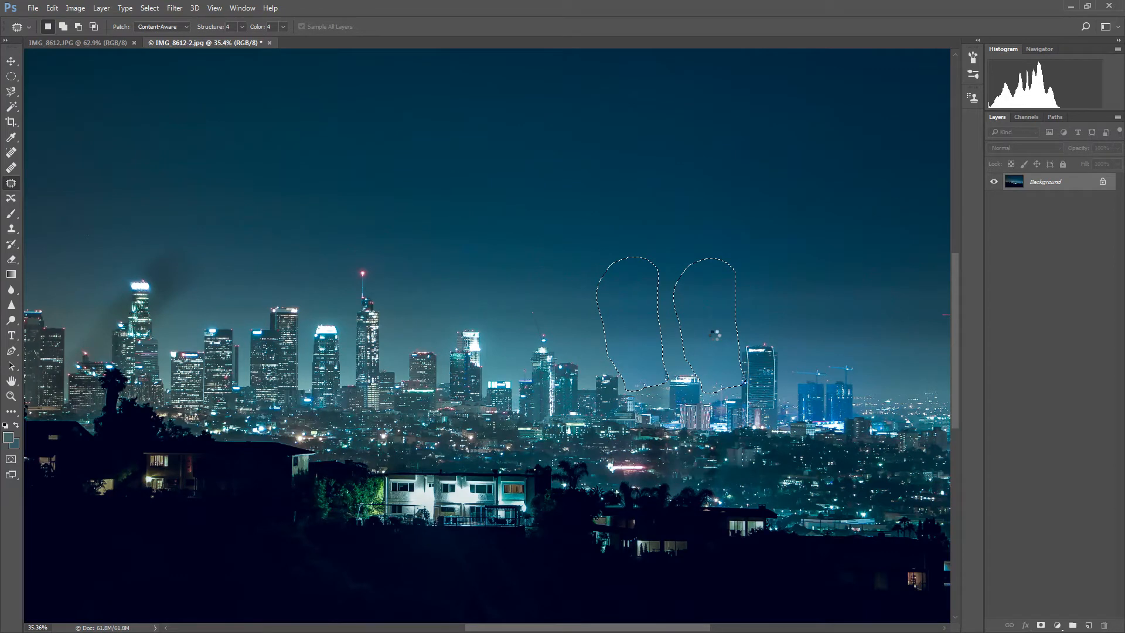
{"action": "key", "text": "ctrl+d"}
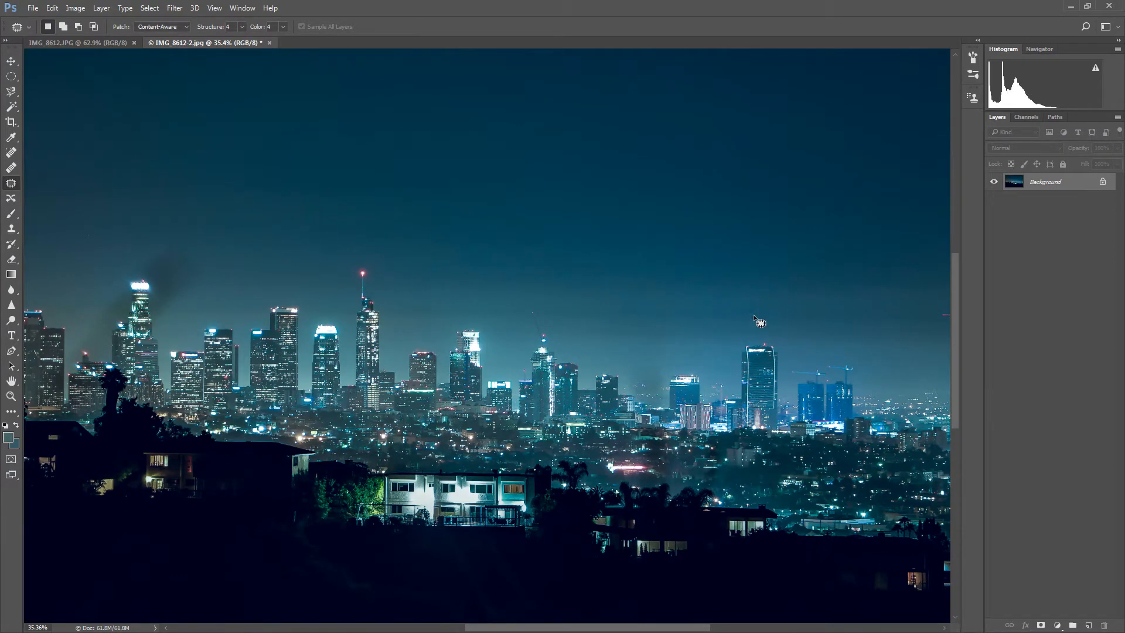
Patch the dark smudge to the upper right of the tall white-crowned tower with clean sky from its right, and deselect
{"action": "key", "text": "z"}
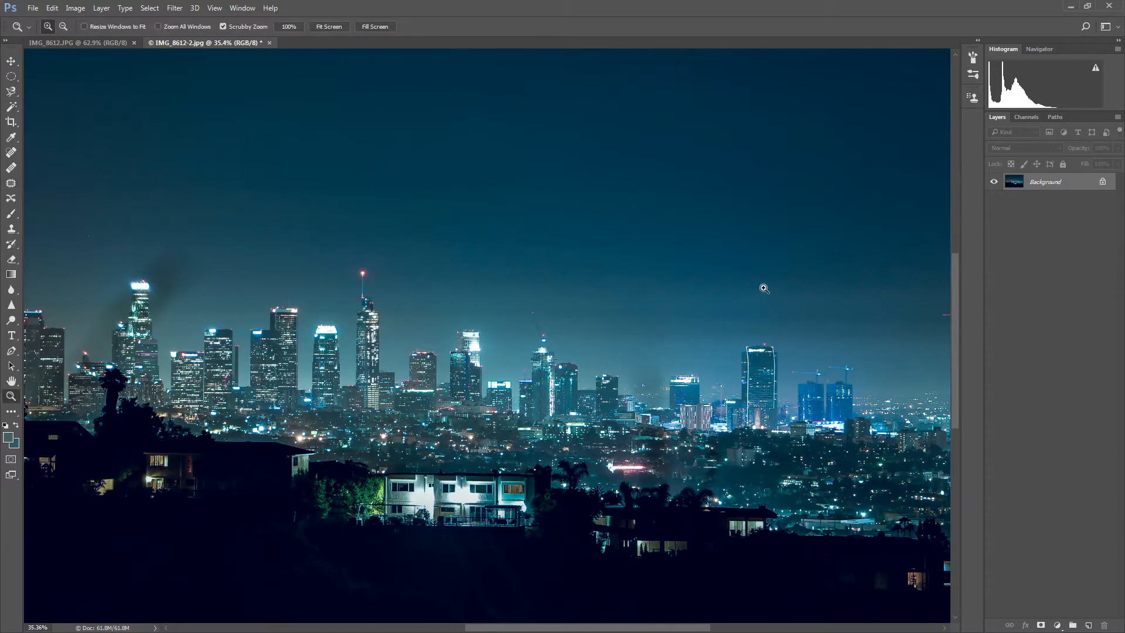
{"action": "left_click_drag", "start_coordinate": [768, 291], "coordinate": [748, 296]}
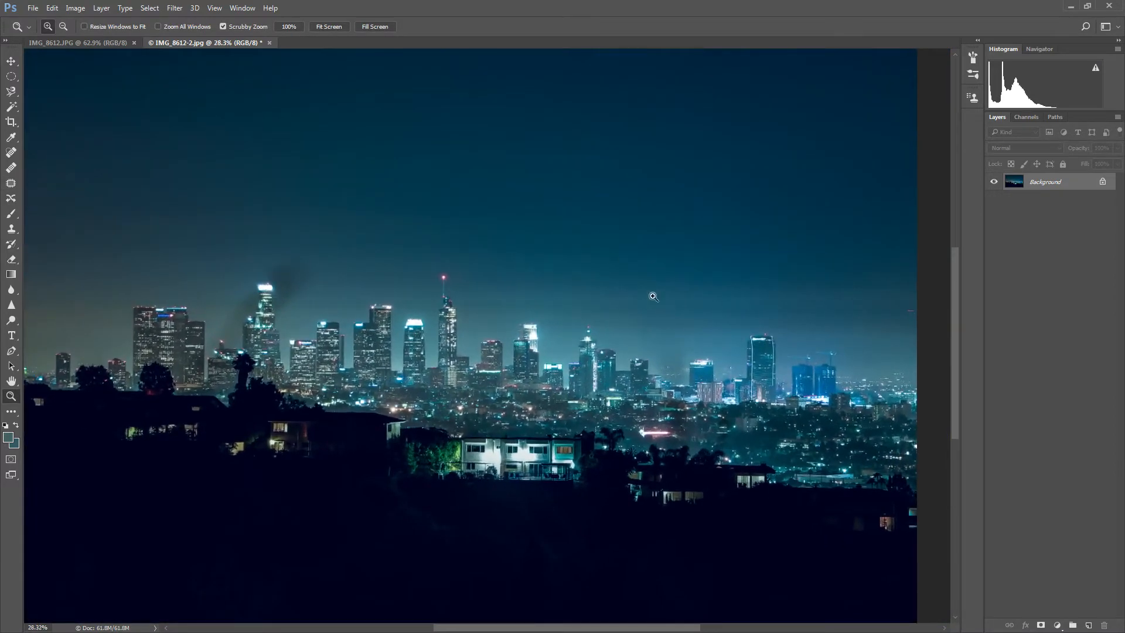
{"action": "left_click_drag", "start_coordinate": [221, 294], "coordinate": [232, 291]}
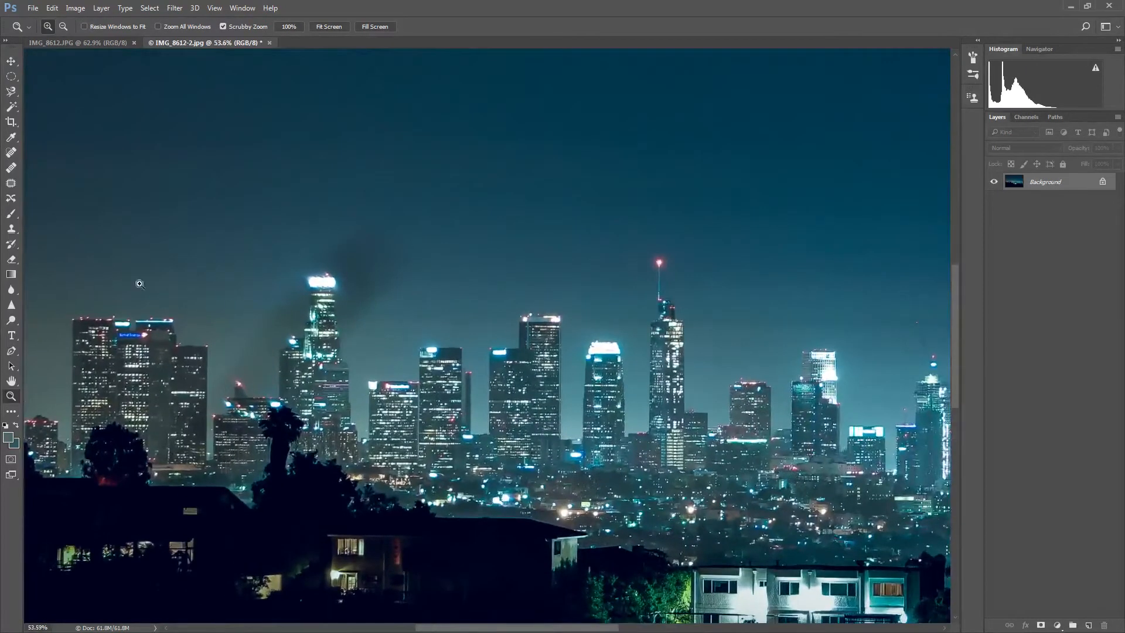
{"action": "left_click", "coordinate": [12, 182]}
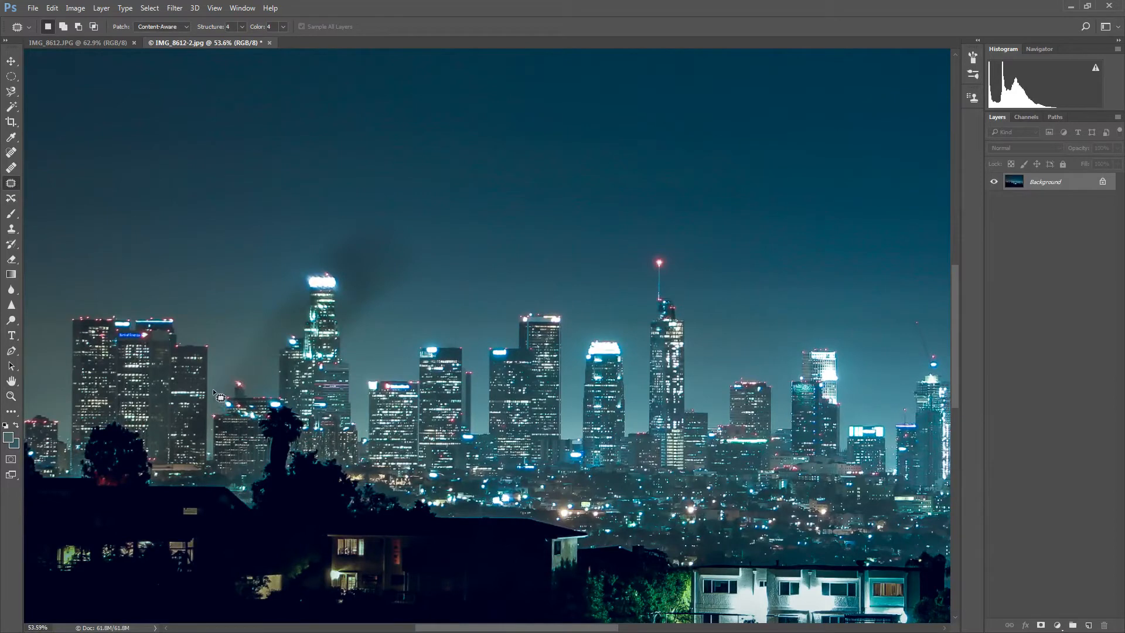
{"action": "left_click_drag", "start_coordinate": [437, 194], "coordinate": [376, 193]}
{"action": "mouse_move", "coordinate": [337, 271]}
{"action": "left_mouse_down"}
{"action": "mouse_move", "coordinate": [348, 326]}
{"action": "mouse_move", "coordinate": [368, 330]}
{"action": "mouse_move", "coordinate": [417, 282]}
{"action": "left_mouse_up"}
{"action": "left_click_drag", "start_coordinate": [436, 203], "coordinate": [437, 197]}
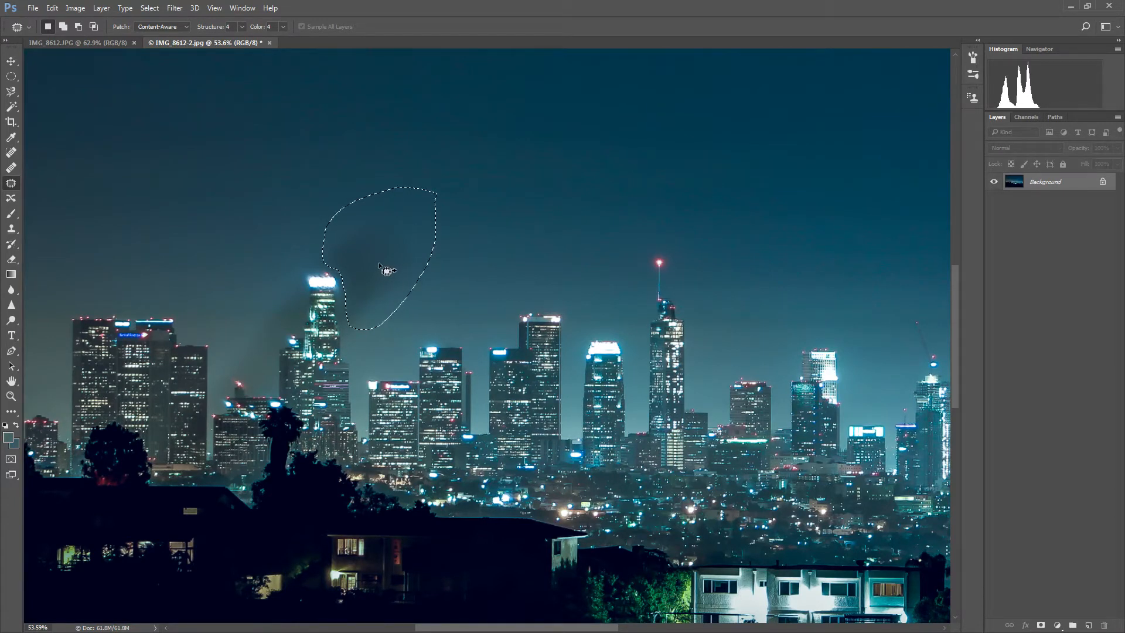
{"action": "left_click_drag", "start_coordinate": [382, 266], "coordinate": [486, 263]}
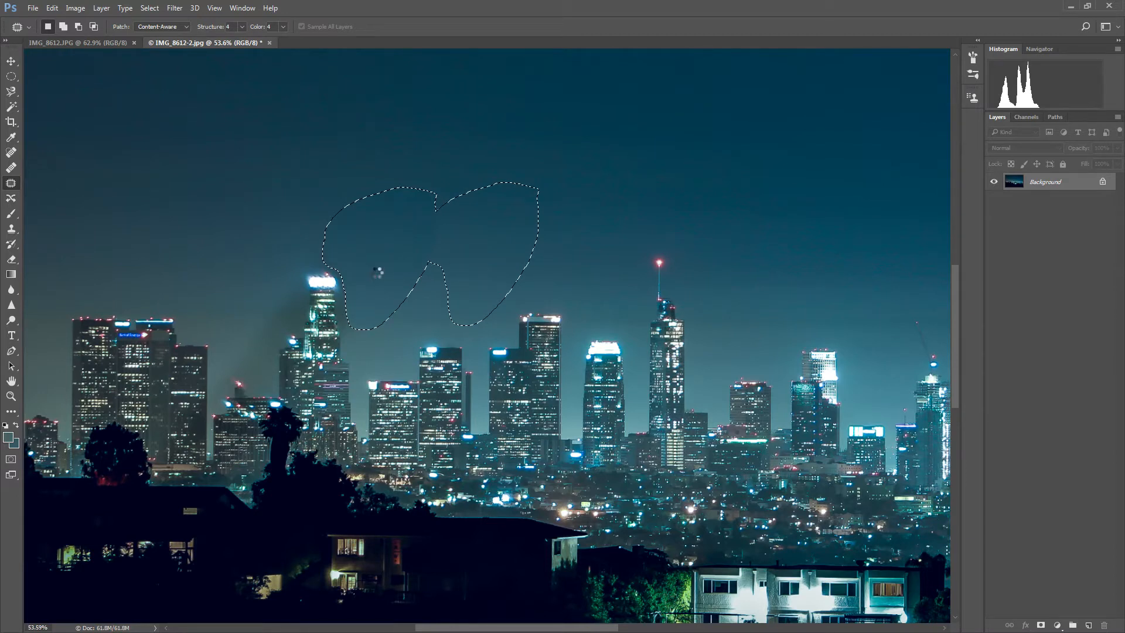
{"action": "key", "text": "ctrl+d"}
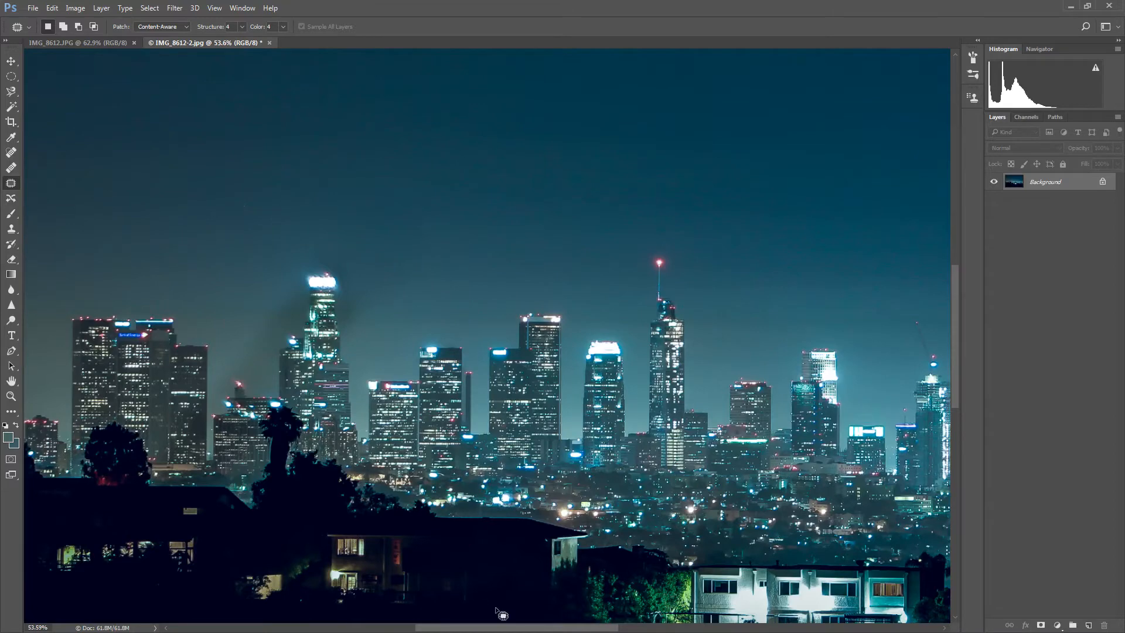
Patch the smudge left of the white-crowned tower with sky from its right side, deselect, and compare before and after the patches
{"action": "left_click_drag", "start_coordinate": [549, 628], "coordinate": [522, 628]}
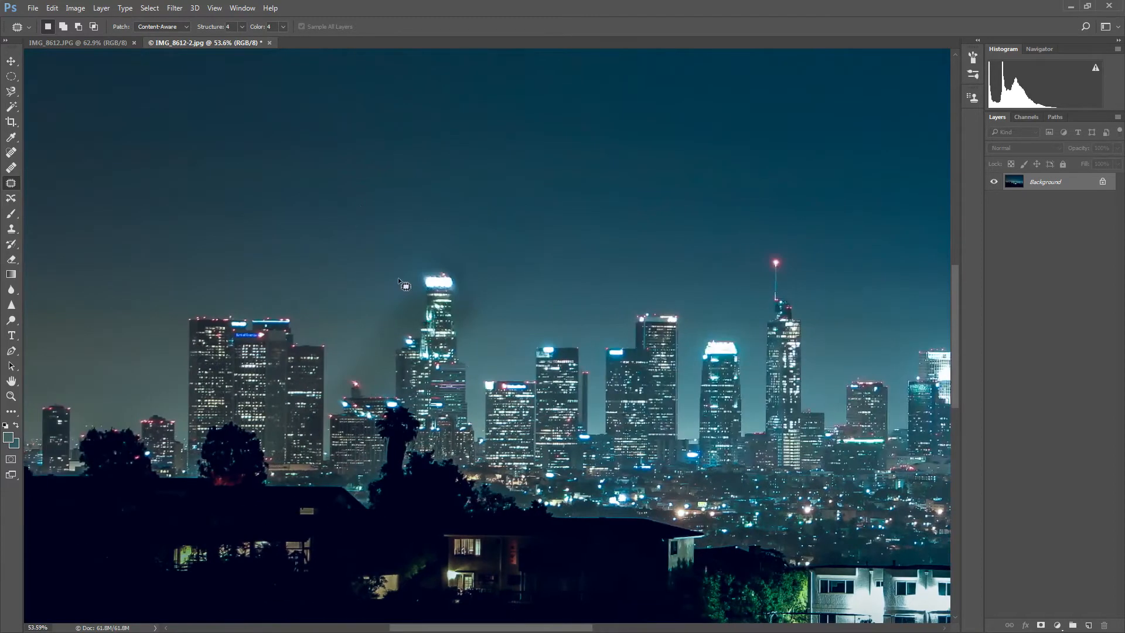
{"action": "mouse_move", "coordinate": [409, 272]}
{"action": "left_mouse_down"}
{"action": "mouse_move", "coordinate": [414, 316]}
{"action": "mouse_move", "coordinate": [384, 387]}
{"action": "mouse_move", "coordinate": [341, 373]}
{"action": "left_mouse_up"}
{"action": "left_click_drag", "start_coordinate": [384, 298], "coordinate": [406, 280]}
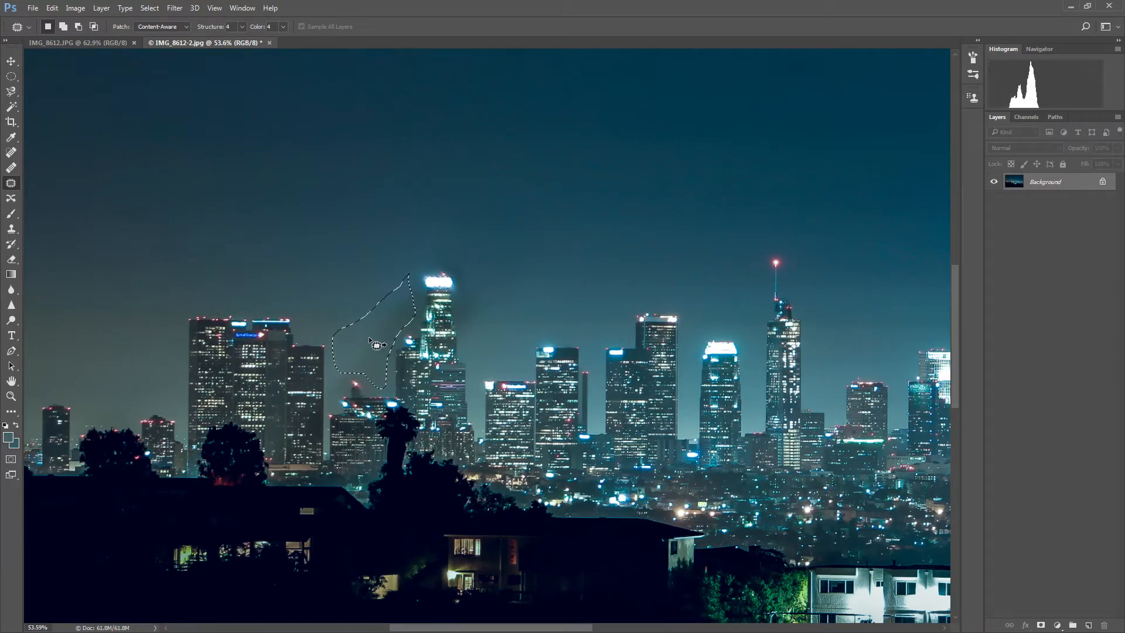
{"action": "left_click_drag", "start_coordinate": [373, 339], "coordinate": [515, 323]}
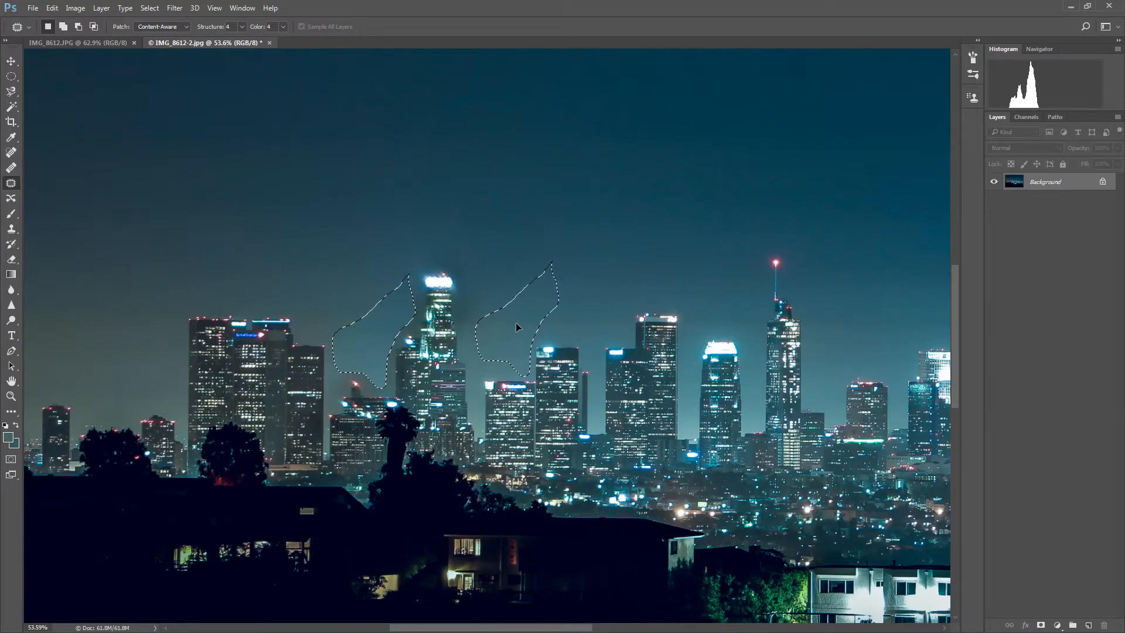
{"action": "key", "text": "ctrl+d"}
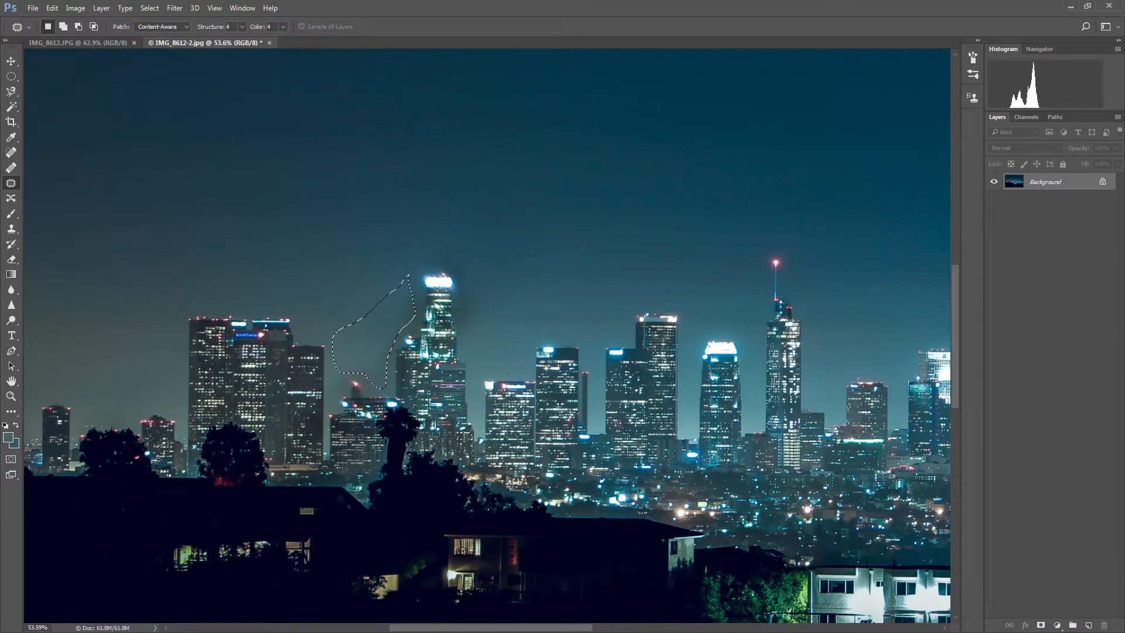
{"action": "key", "text": "ctrl+d"}
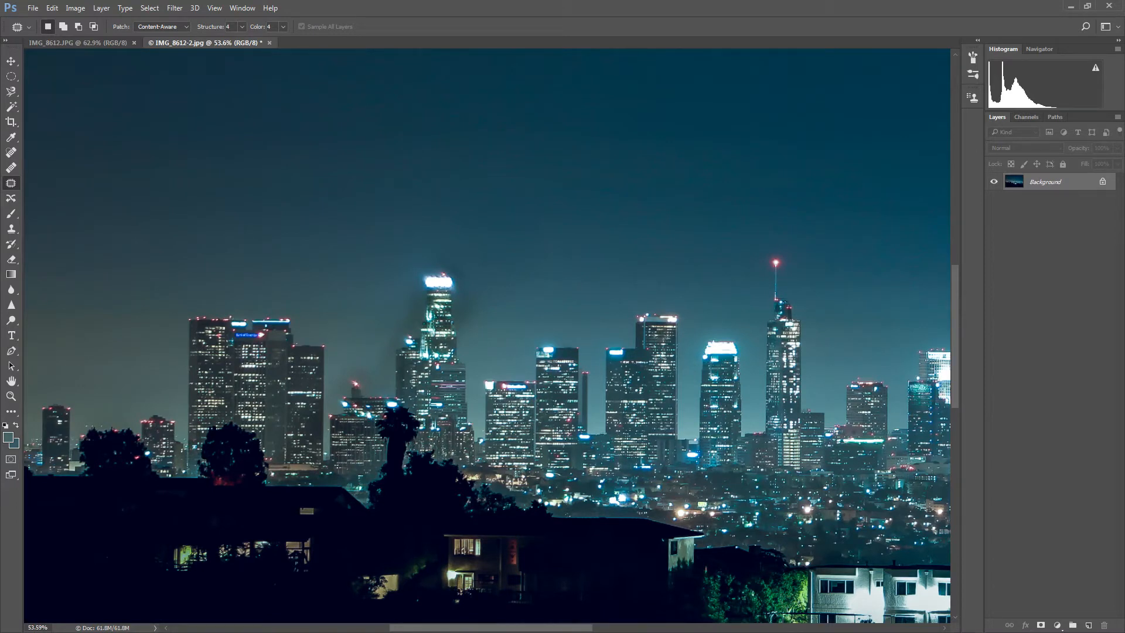
{"action": "key", "text": "ctrl+alt+z"}
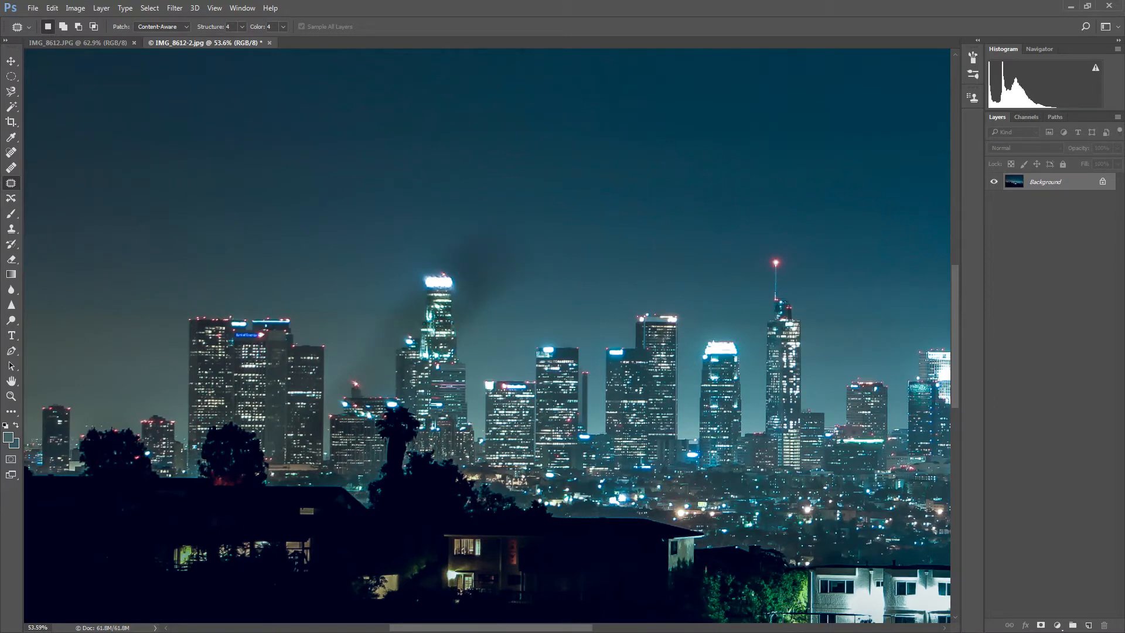
{"action": "key", "text": "ctrl+shift+z"}
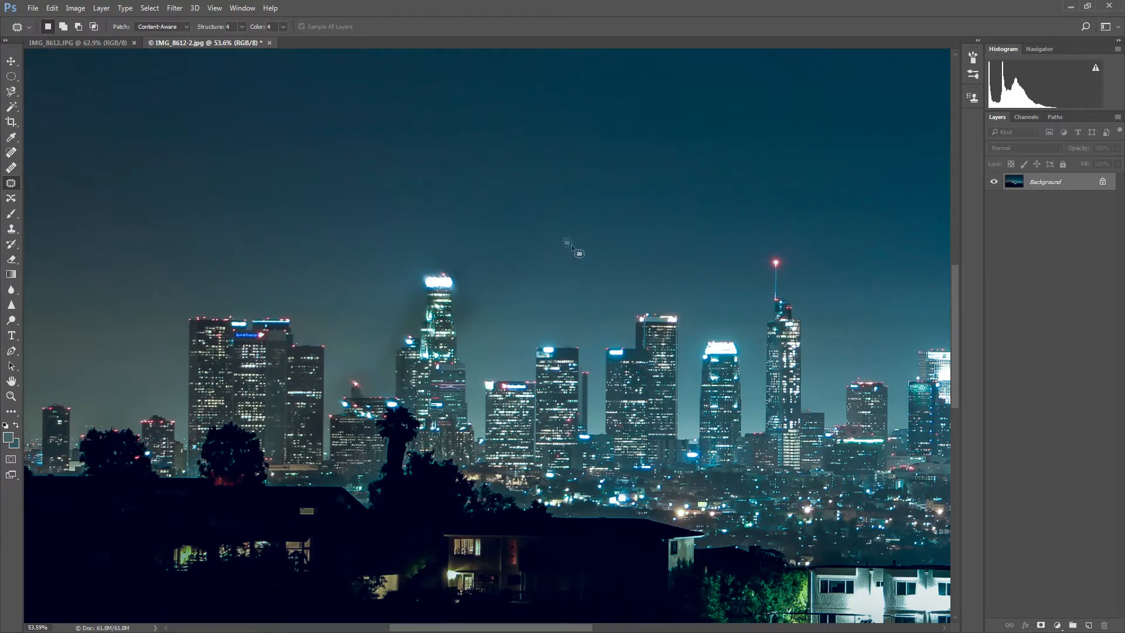
Add a Curves adjustment layer above the Background and place its properties panel over the photo's sky
{"action": "left_click_drag", "start_coordinate": [534, 629], "coordinate": [697, 628]}
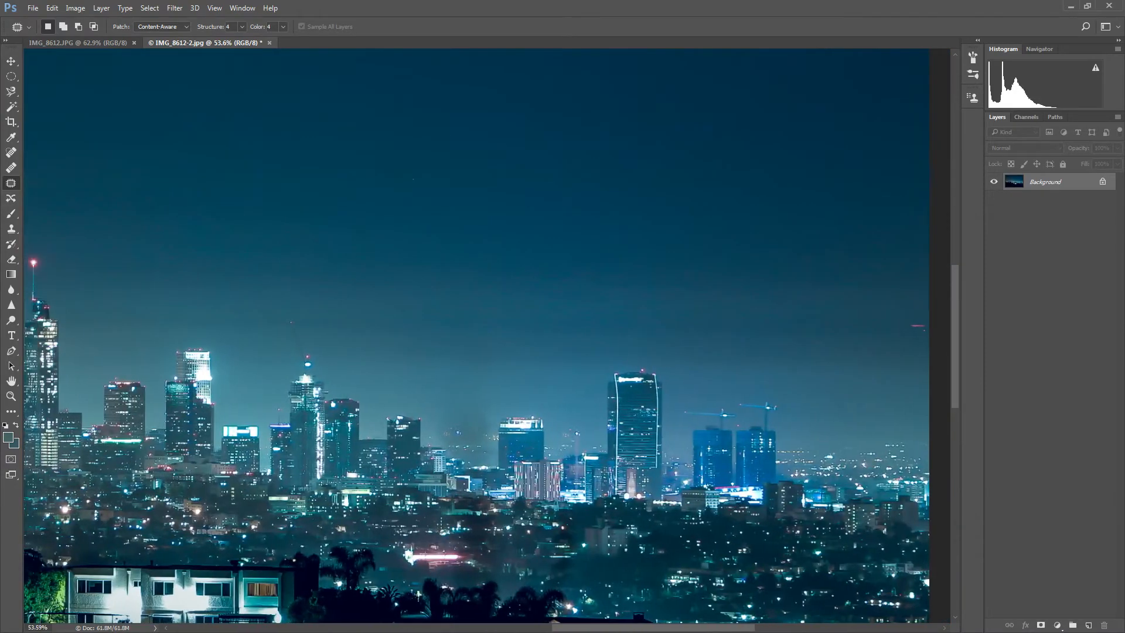
{"action": "scroll", "coordinate": [469, 487], "scroll_direction": "down", "scroll_amount": 3}
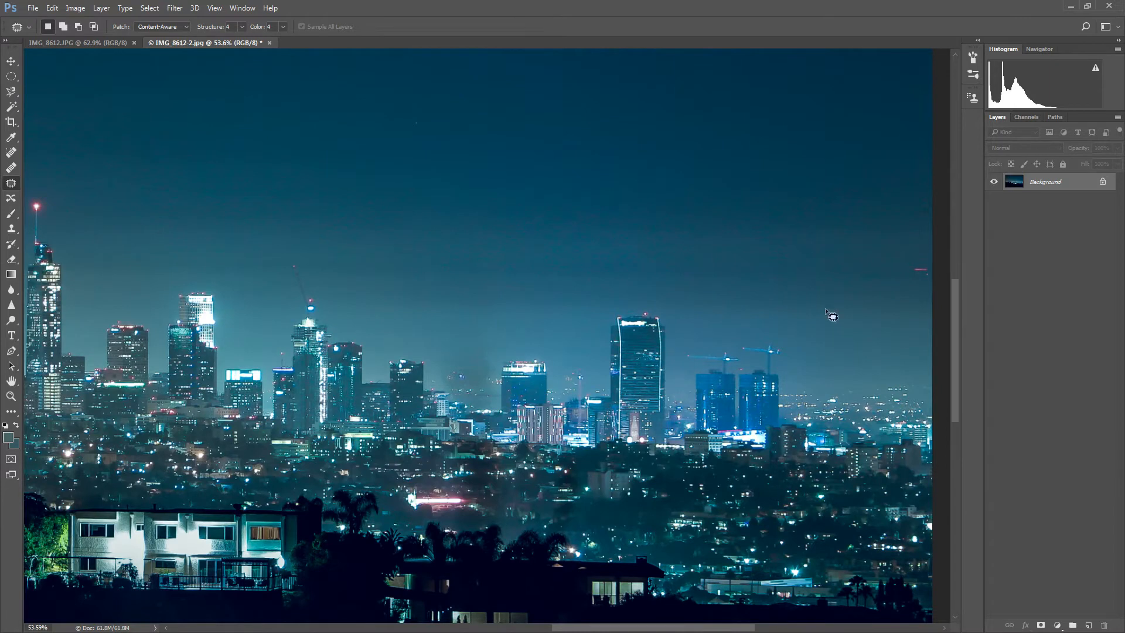
{"action": "left_click", "coordinate": [1058, 625]}
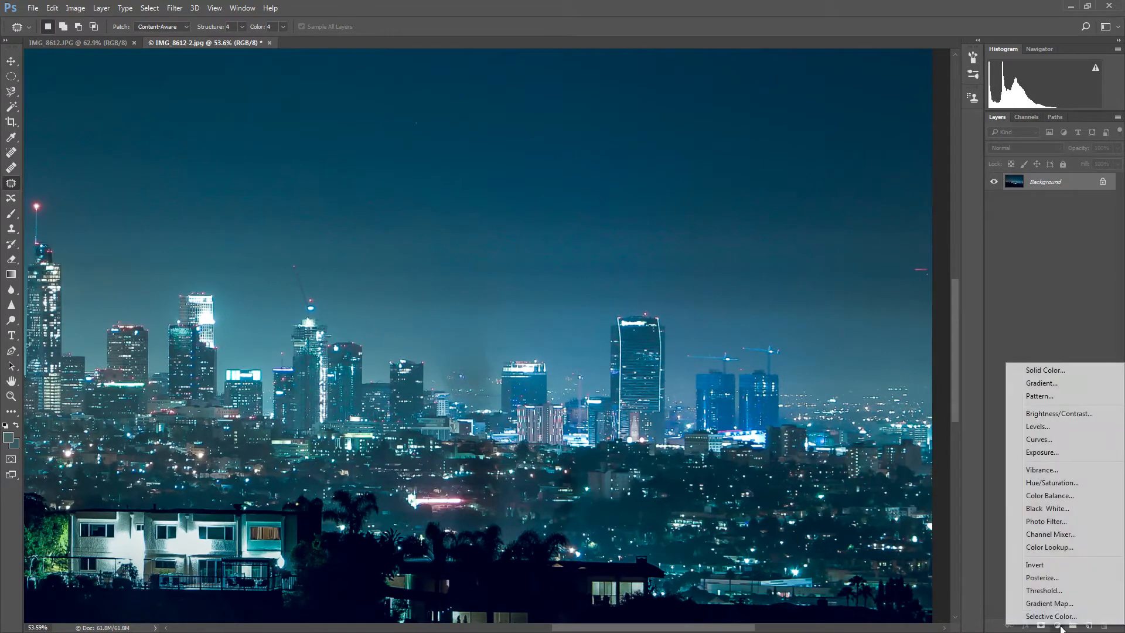
{"action": "left_click", "coordinate": [1053, 440]}
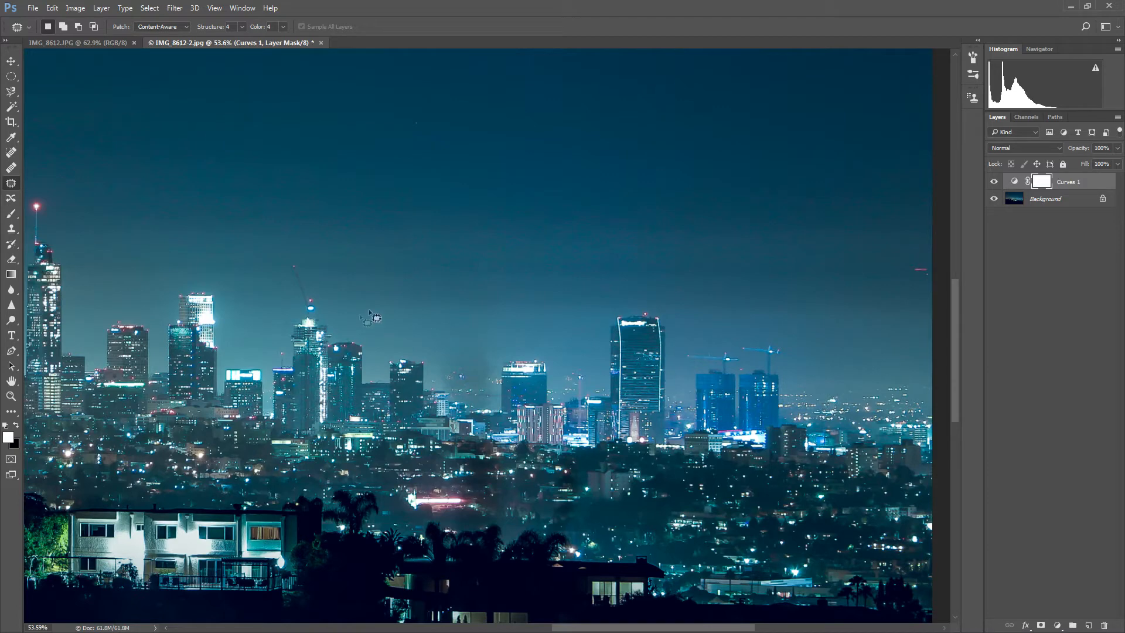
{"action": "left_click_drag", "start_coordinate": [1, 258], "coordinate": [751, 134]}
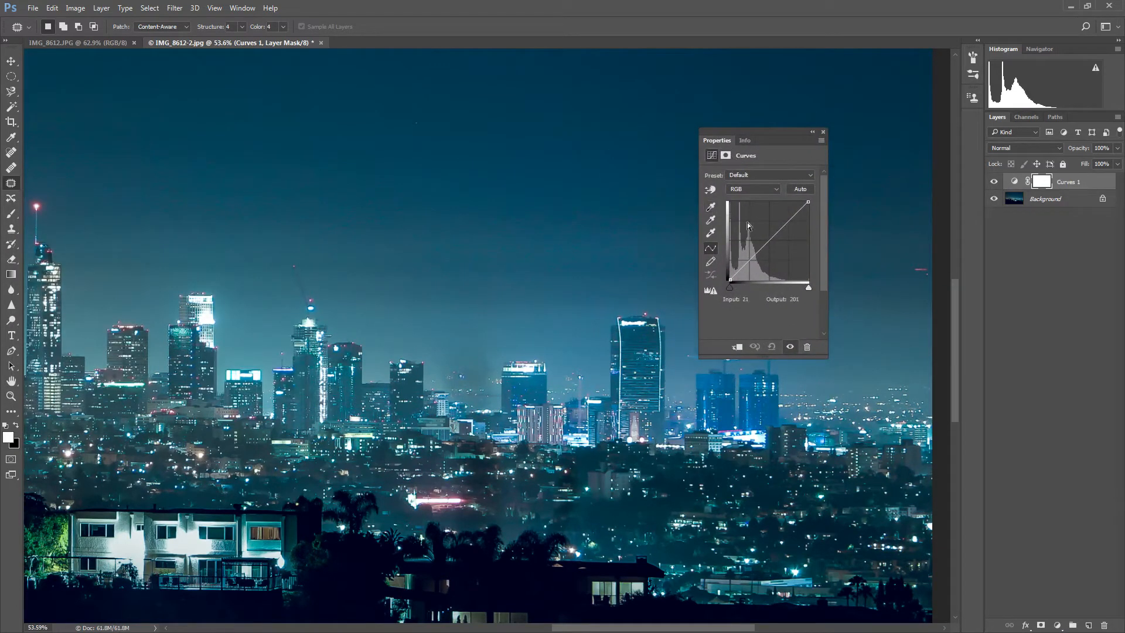
Brighten the midtones by lifting the middle of the Curves 1 curve to input 111, output 153, and close its properties
{"action": "left_click", "coordinate": [770, 240]}
{"action": "left_click_drag", "start_coordinate": [771, 239], "coordinate": [765, 232]}
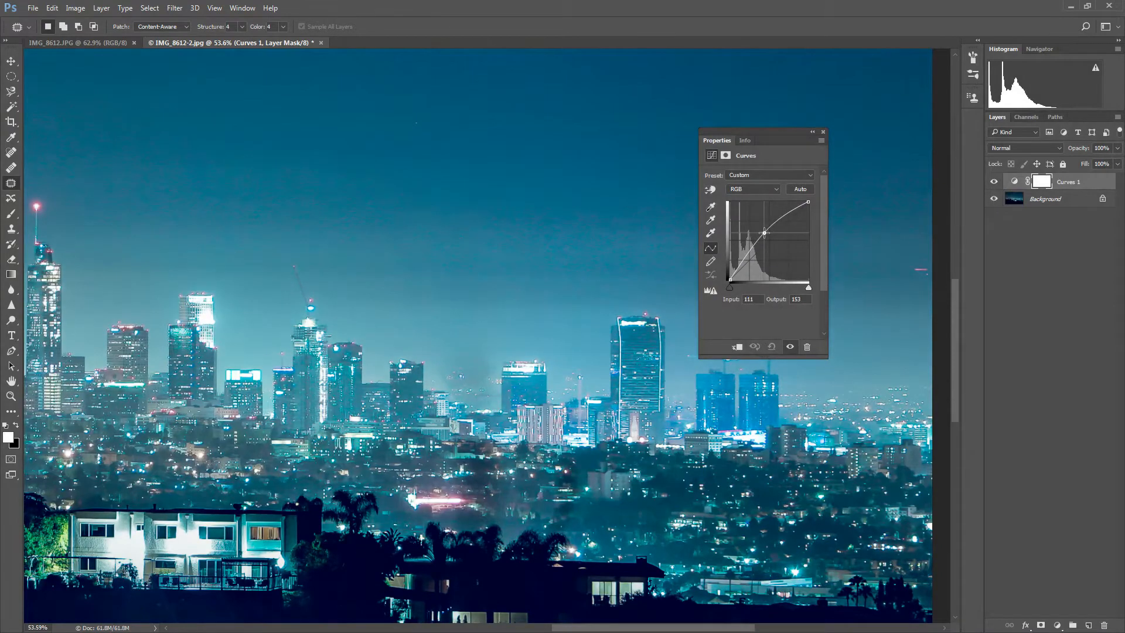
{"action": "left_click", "coordinate": [823, 133]}
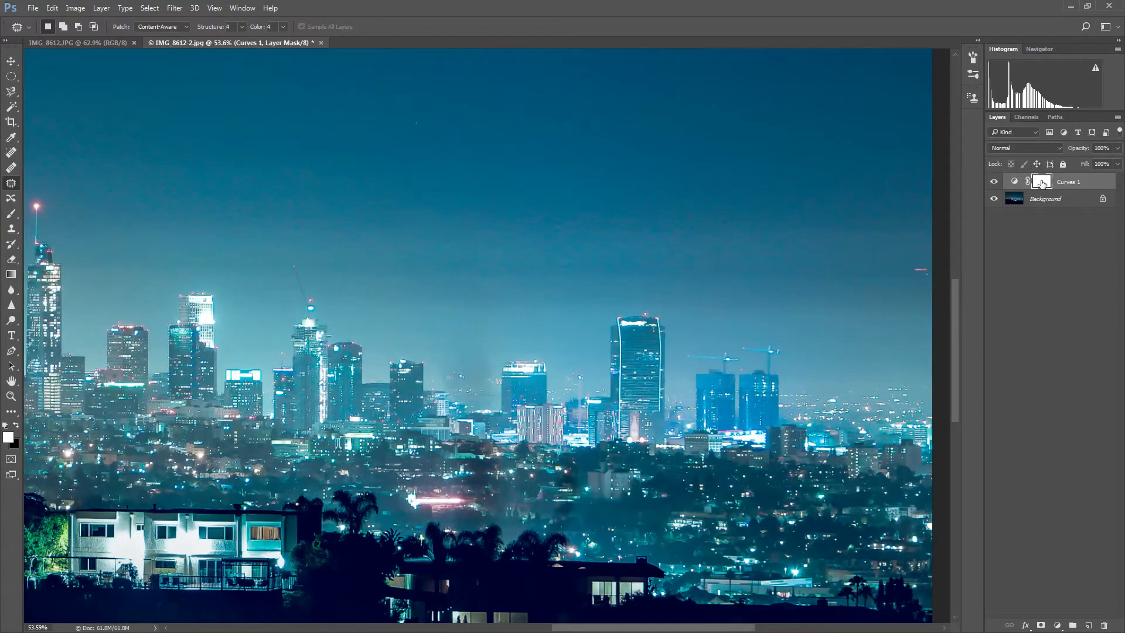
Fill the Curves 1 layer mask with black and get the Brush ready with white as the foreground colour
{"action": "key", "text": "x"}
{"action": "key", "text": "alt+BackSpace"}
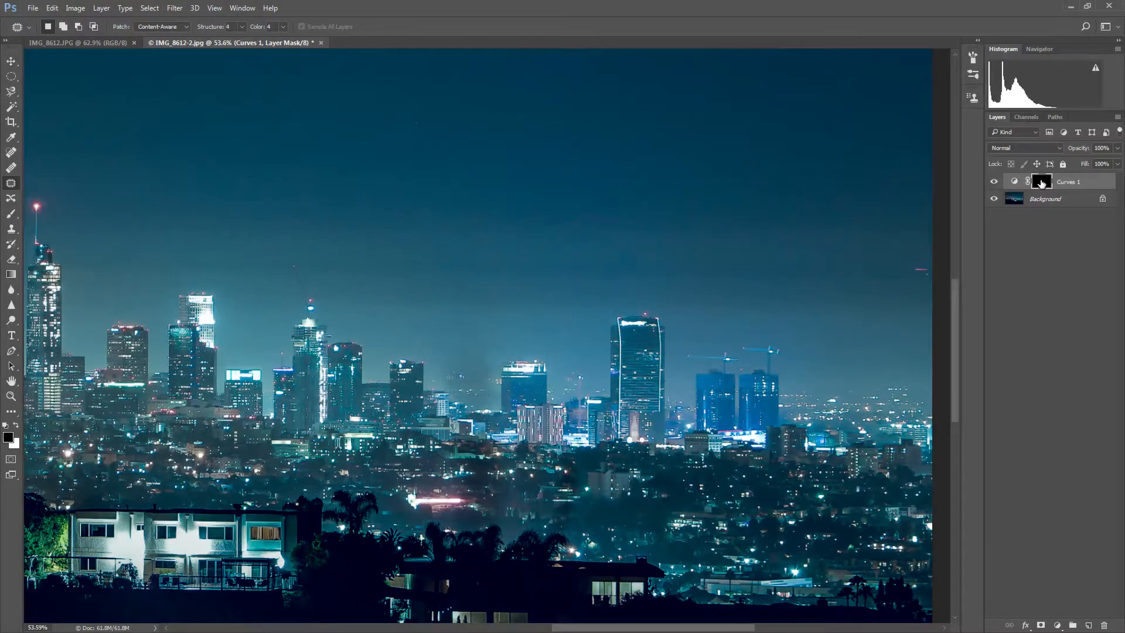
{"action": "key", "text": "x"}
{"action": "key", "text": "b"}
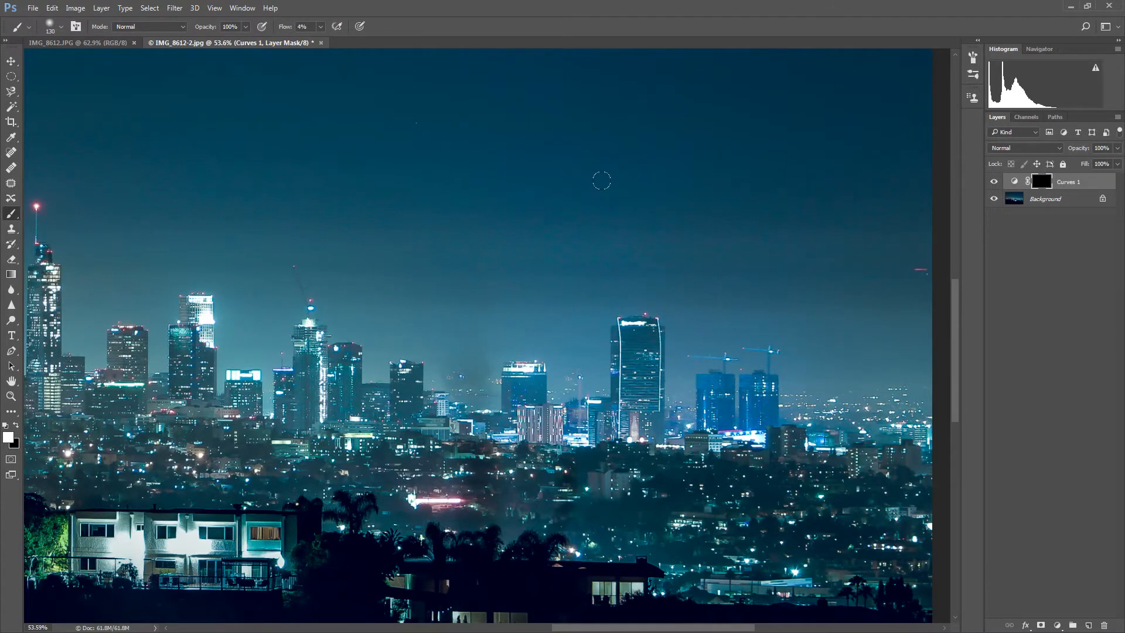
With a soft white 130 px brush, paint the Curves 1 mask over the dark haze above the palm trees and compare before and after
{"action": "left_click_drag", "start_coordinate": [592, 211], "coordinate": [595, 212]}
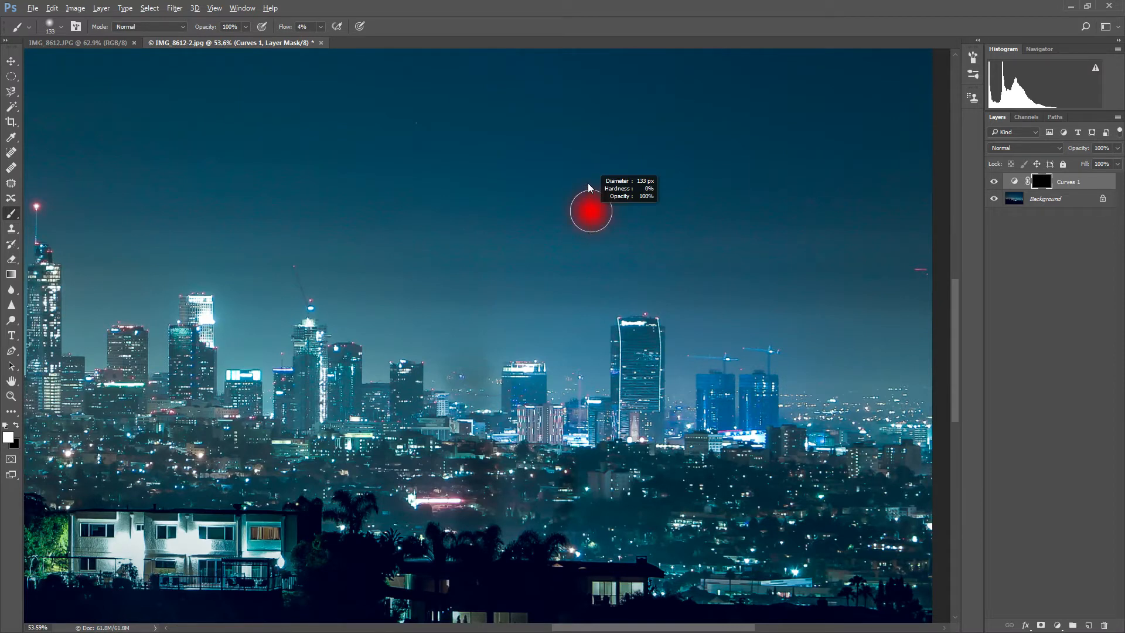
{"action": "left_click_drag", "start_coordinate": [588, 184], "coordinate": [584, 186]}
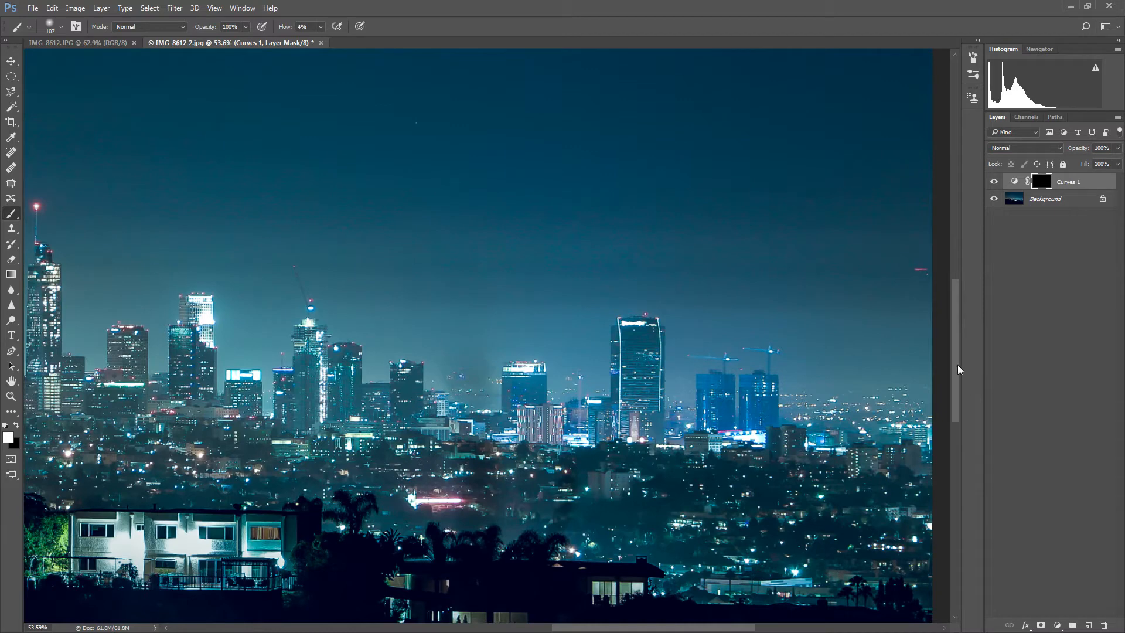
{"action": "scroll", "coordinate": [956, 375], "scroll_direction": "down", "scroll_amount": 3}
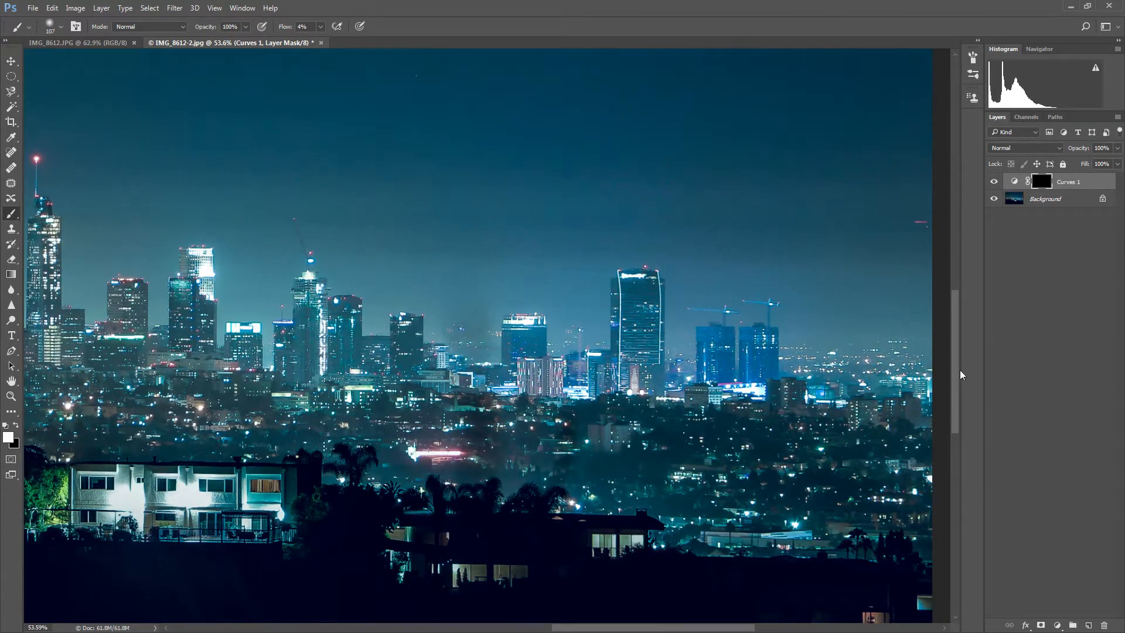
{"action": "left_click_drag", "start_coordinate": [959, 370], "coordinate": [960, 369]}
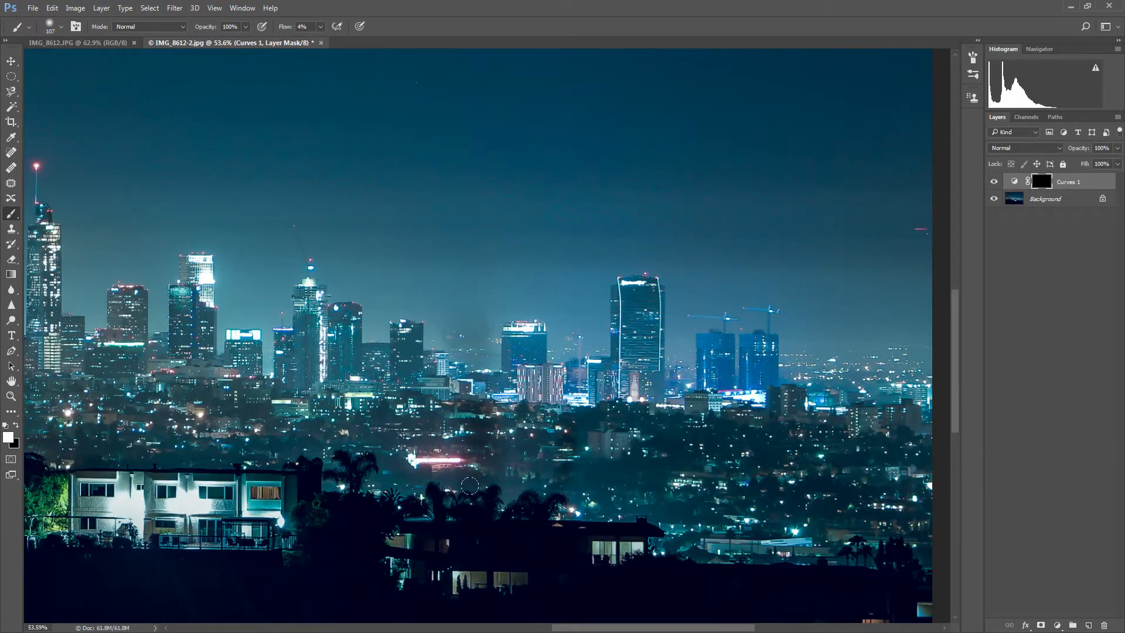
{"action": "left_click_drag", "start_coordinate": [478, 471], "coordinate": [483, 472]}
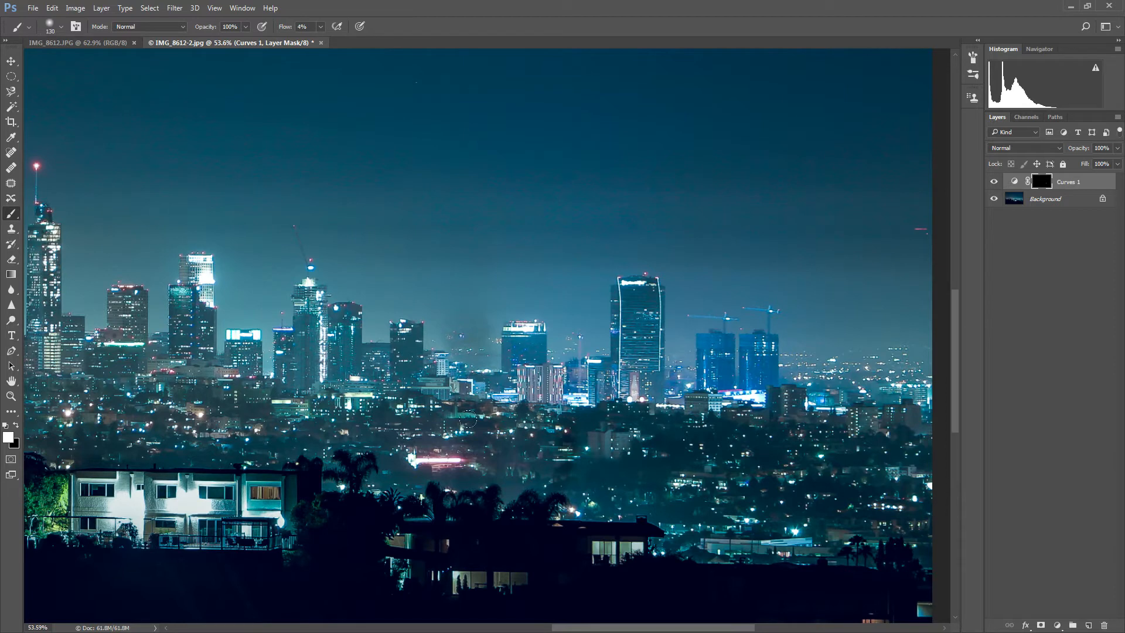
{"action": "left_click_drag", "start_coordinate": [550, 489], "coordinate": [555, 481]}
{"action": "left_click", "coordinate": [994, 182]}
{"action": "left_click", "coordinate": [995, 183]}
{"action": "left_click", "coordinate": [994, 183]}
Brighten the dark smudge beside the short blue-lit tower by painting white on the Curves 1 mask, and compare with the layer hidden
{"action": "left_click_drag", "start_coordinate": [477, 332], "coordinate": [483, 334]}
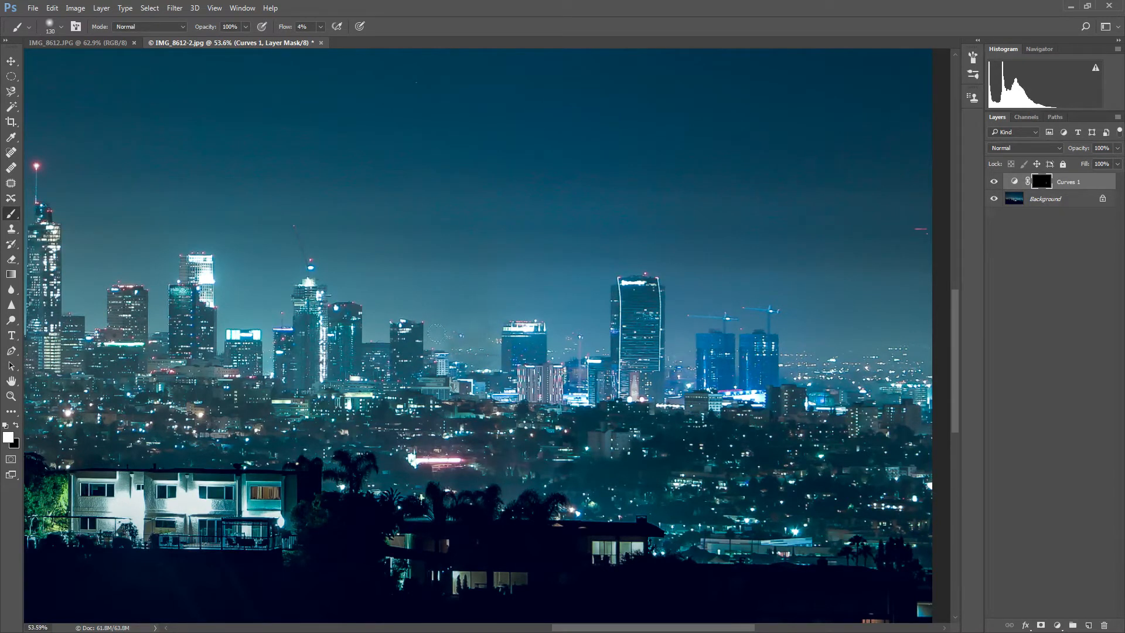
{"action": "left_click", "coordinate": [994, 182]}
{"action": "left_click", "coordinate": [994, 182]}
{"action": "left_click", "coordinate": [995, 183]}
{"action": "left_click", "coordinate": [994, 182]}
Inspect the sky and towers in the left part of the photo, and compare the whole image with Curves 1 hidden and shown
{"action": "left_click_drag", "start_coordinate": [953, 338], "coordinate": [964, 314]}
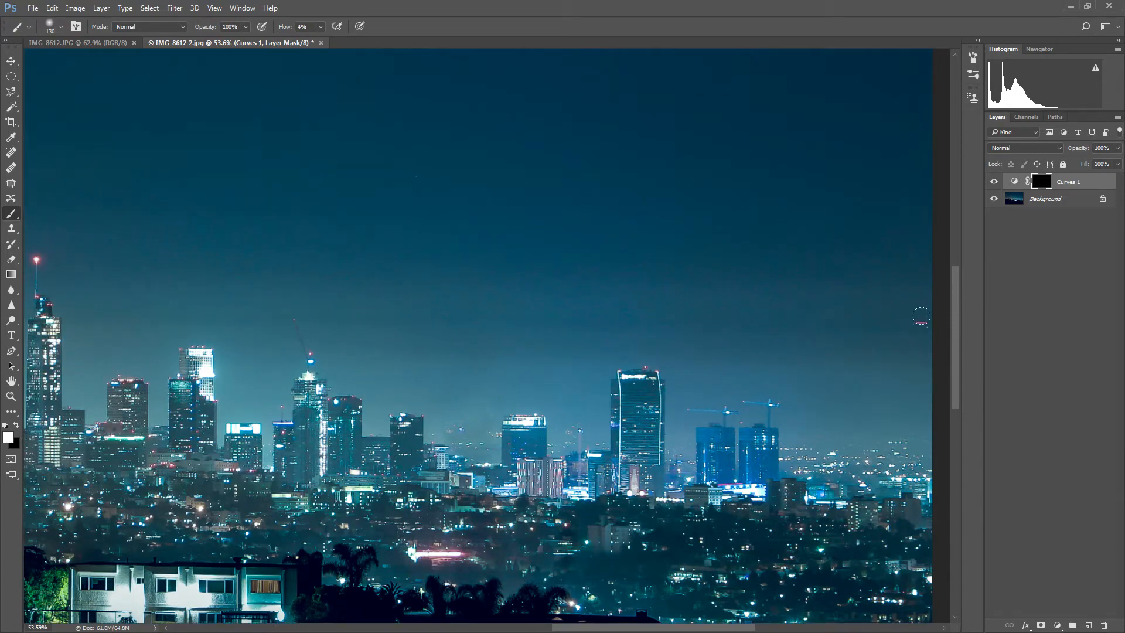
{"action": "left_click_drag", "start_coordinate": [692, 629], "coordinate": [437, 628]}
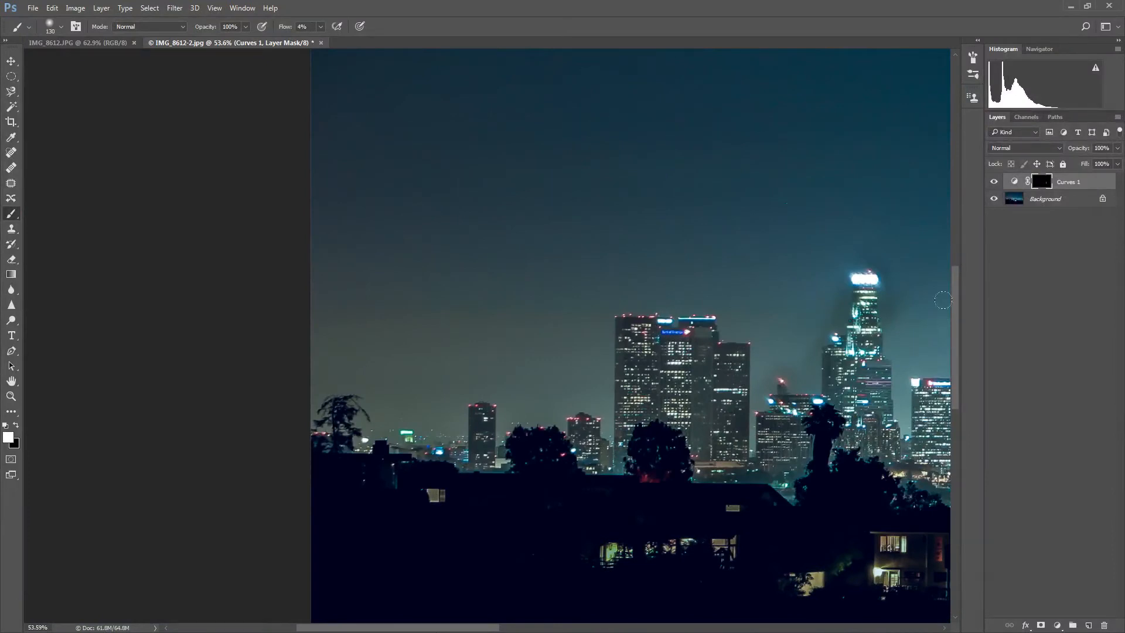
{"action": "left_click_drag", "start_coordinate": [954, 326], "coordinate": [955, 283]}
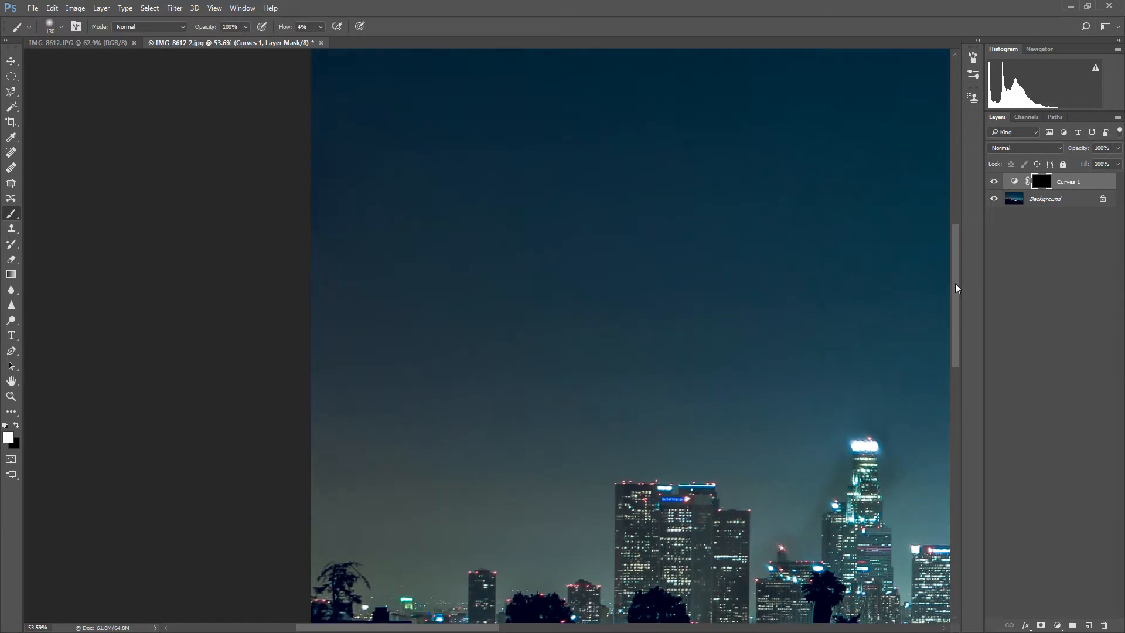
{"action": "key", "text": "z"}
{"action": "left_click_drag", "start_coordinate": [477, 376], "coordinate": [502, 357]}
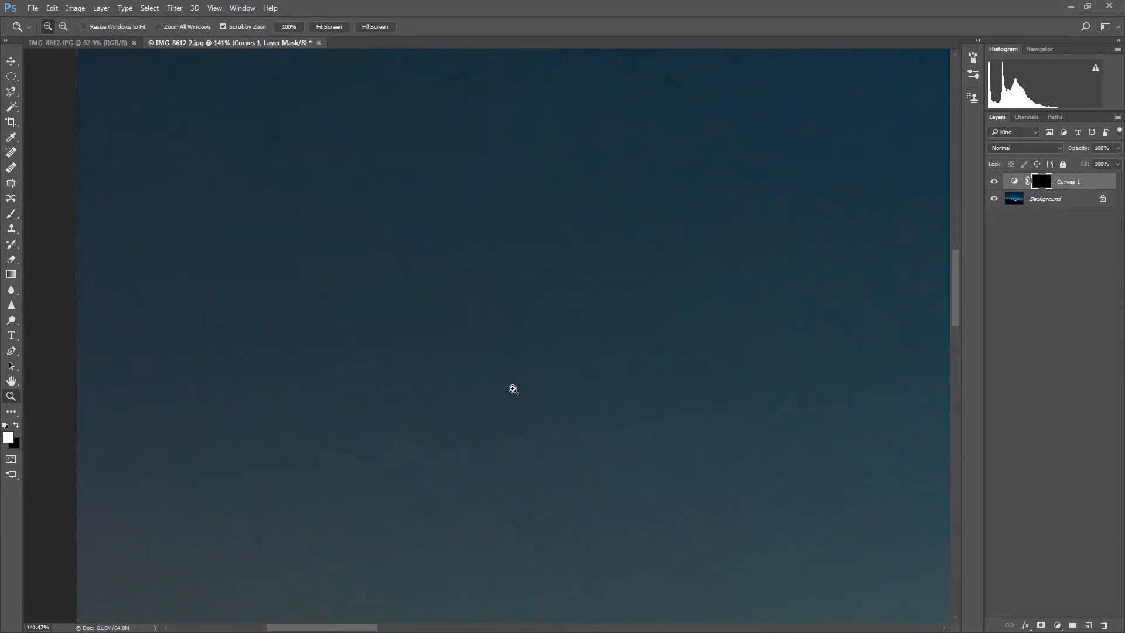
{"action": "left_click_drag", "start_coordinate": [726, 389], "coordinate": [620, 397]}
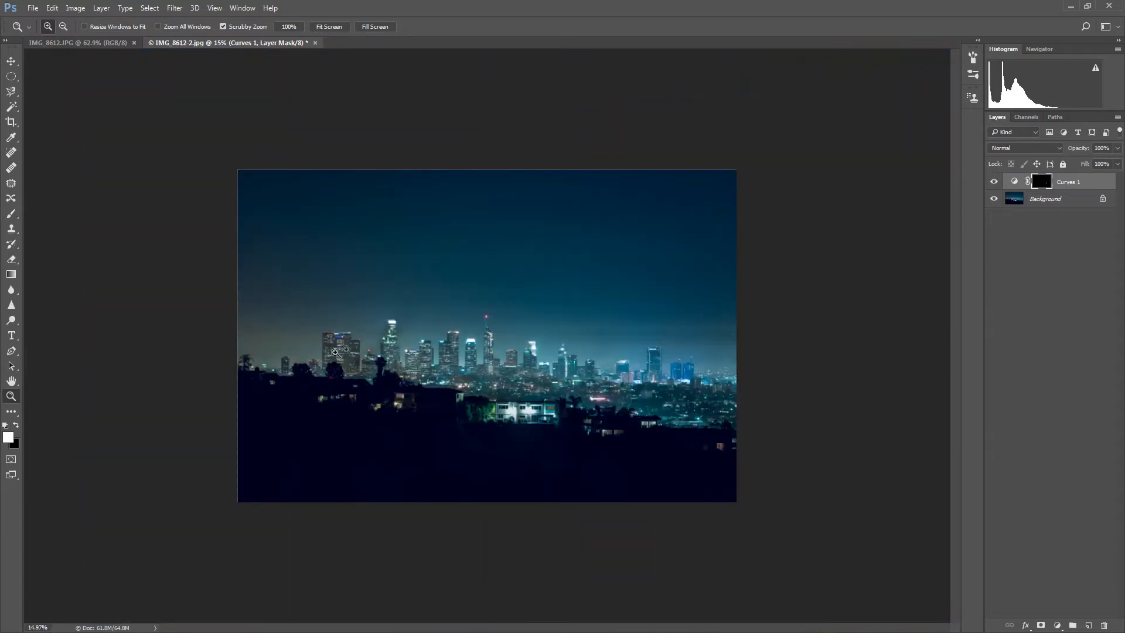
{"action": "left_click_drag", "start_coordinate": [390, 327], "coordinate": [415, 329]}
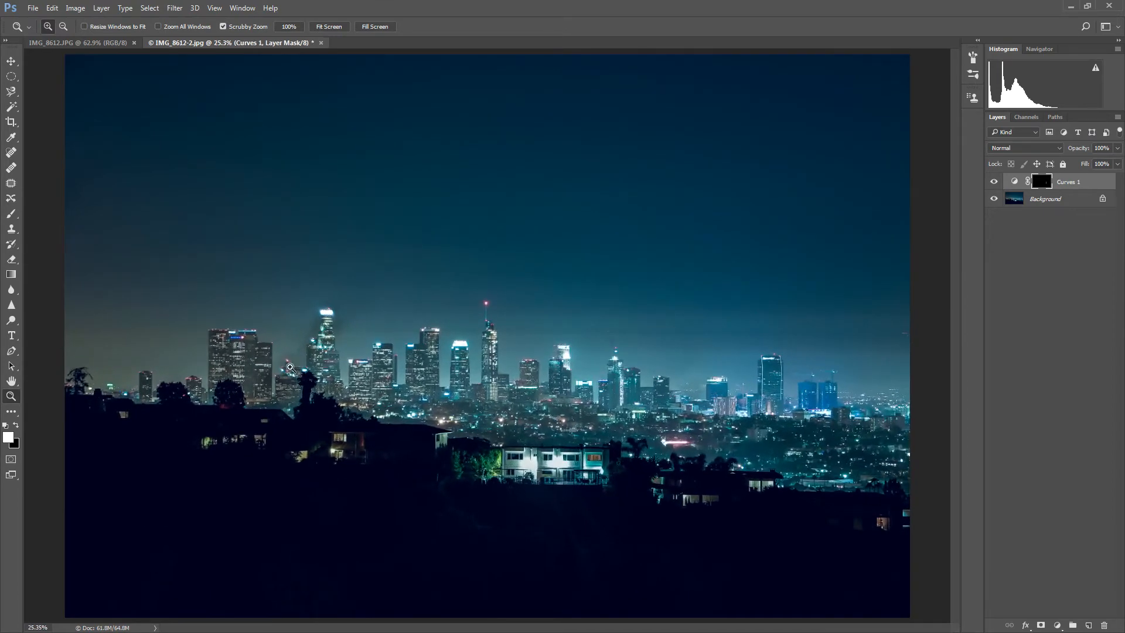
{"action": "left_click", "coordinate": [996, 182]}
{"action": "left_click", "coordinate": [996, 183]}
{"action": "left_click", "coordinate": [996, 183]}
{"action": "left_click", "coordinate": [994, 181]}
{"action": "left_click", "coordinate": [996, 183]}
{"action": "key", "text": "b"}
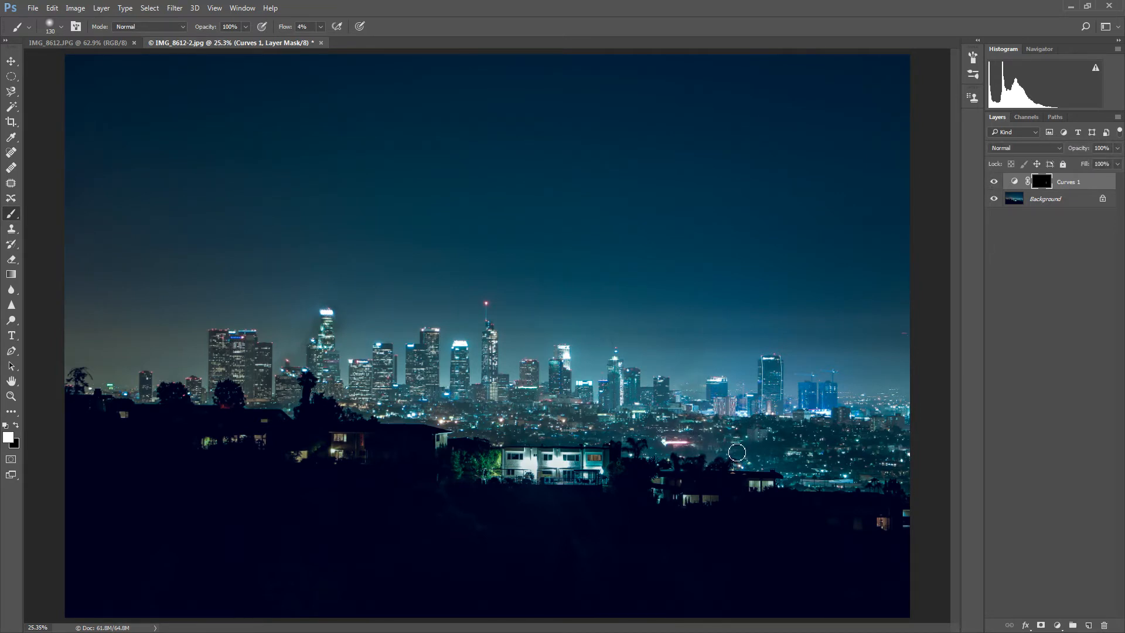
{"action": "left_click", "coordinate": [995, 183]}
{"action": "left_click", "coordinate": [995, 182]}
Duplicate the Curves 1 layer and fill the copy's layer mask with black
{"action": "left_click", "coordinate": [1057, 625]}
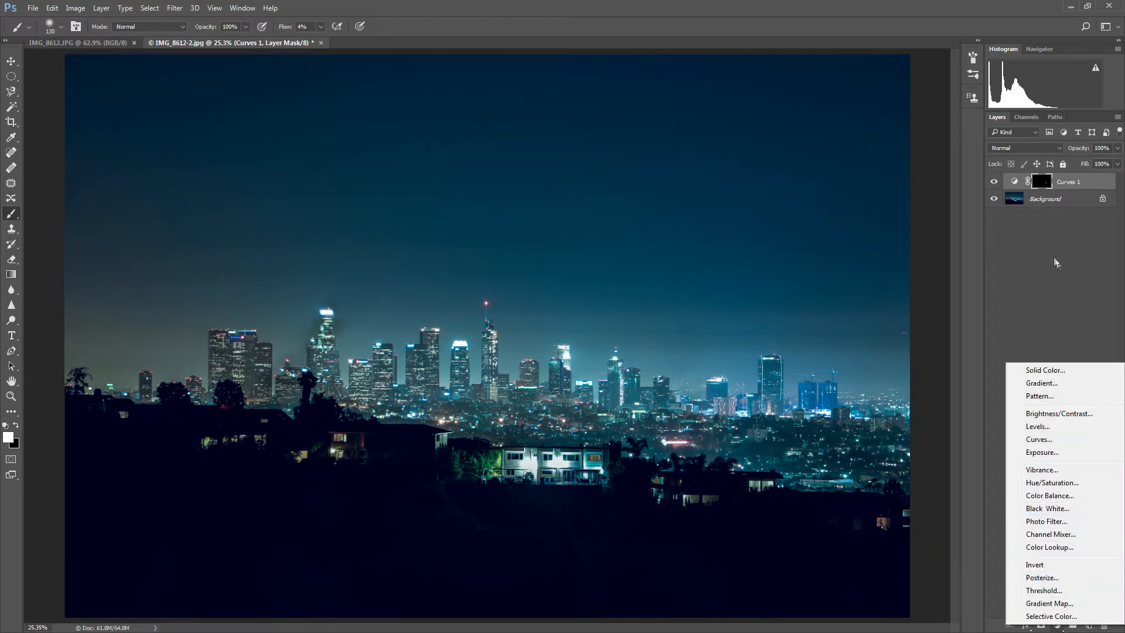
{"action": "left_click", "coordinate": [1051, 183]}
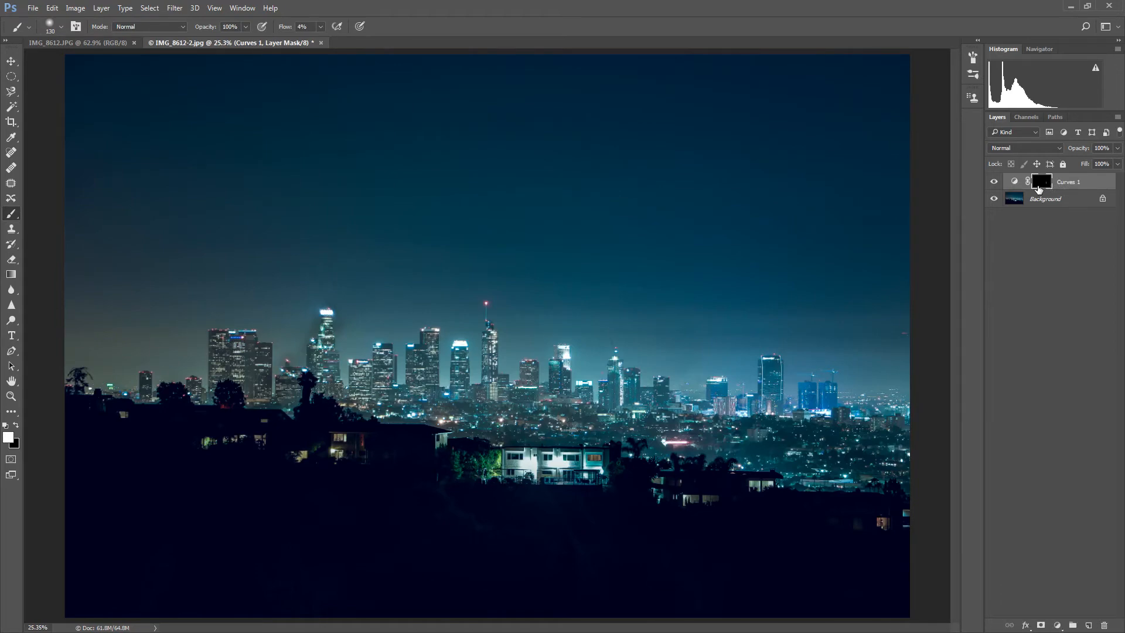
{"action": "key", "text": "ctrl+j"}
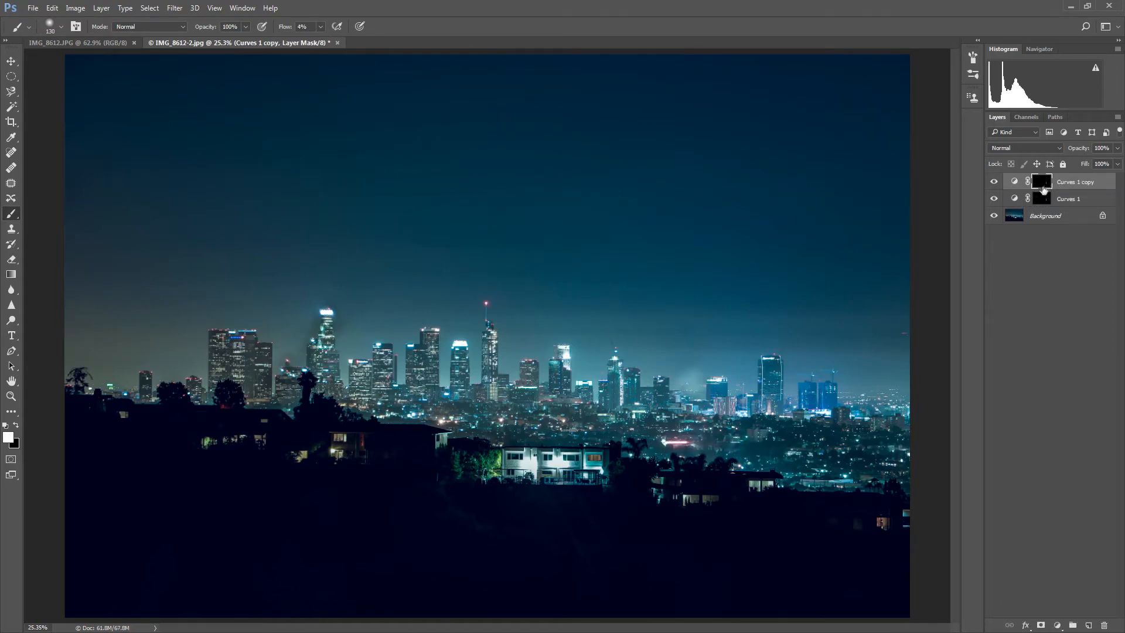
{"action": "key", "text": "ctrl+i"}
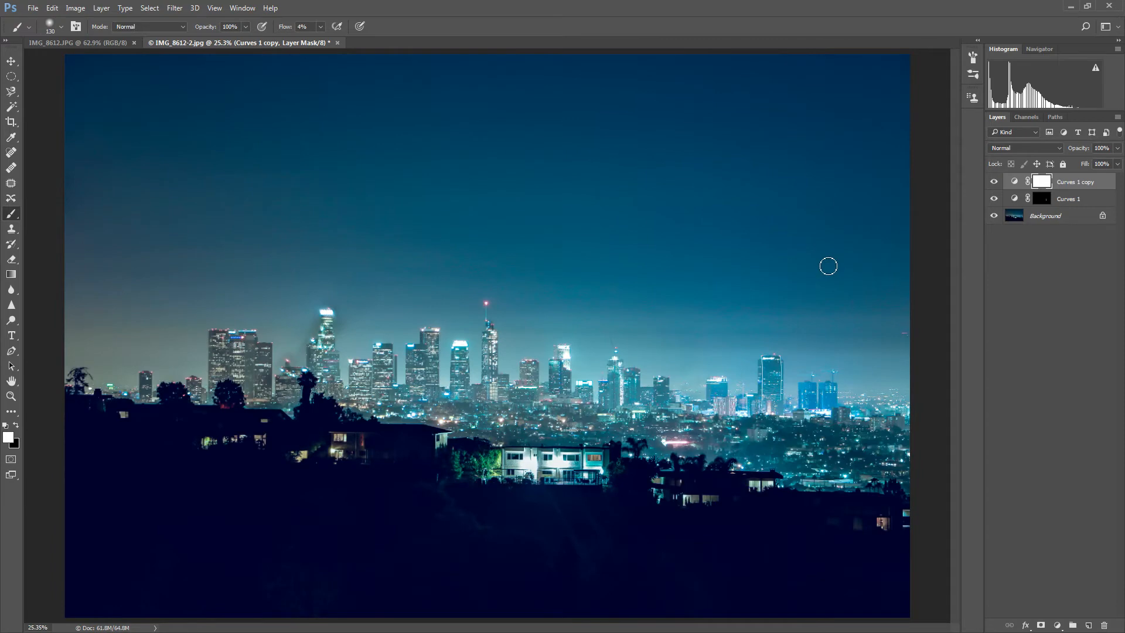
{"action": "key", "text": "x"}
{"action": "key", "text": "alt+BackSpace"}
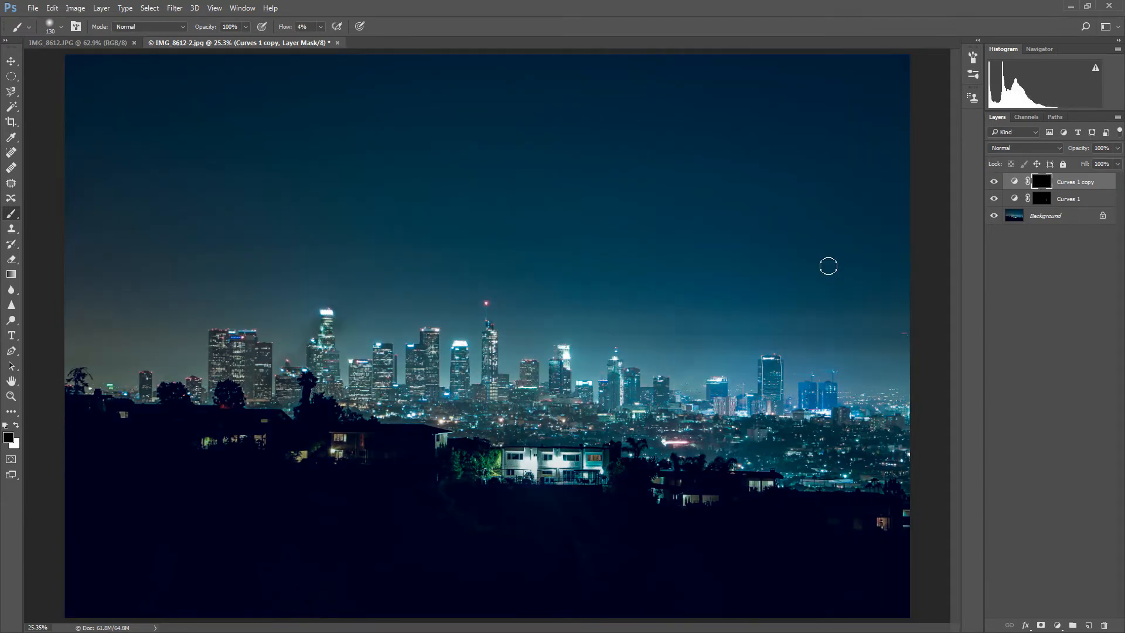
Paint white with a soft 87 px brush on the Curves 1 copy mask over the dark halos around the white-crowned tower
{"action": "key", "text": "z"}
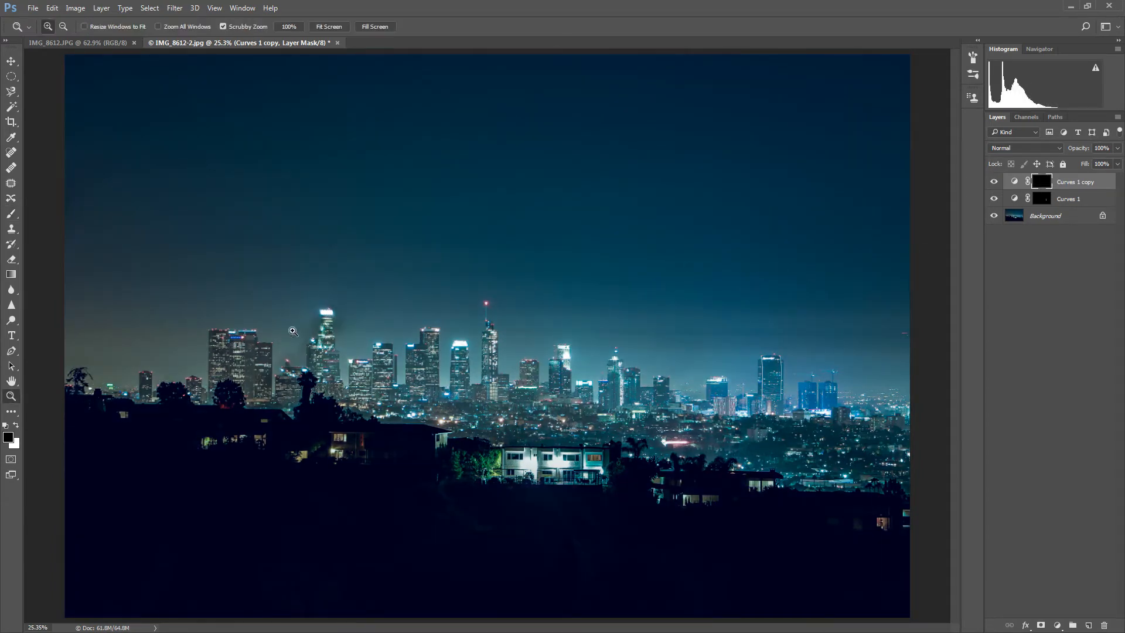
{"action": "left_click_drag", "start_coordinate": [303, 328], "coordinate": [371, 319]}
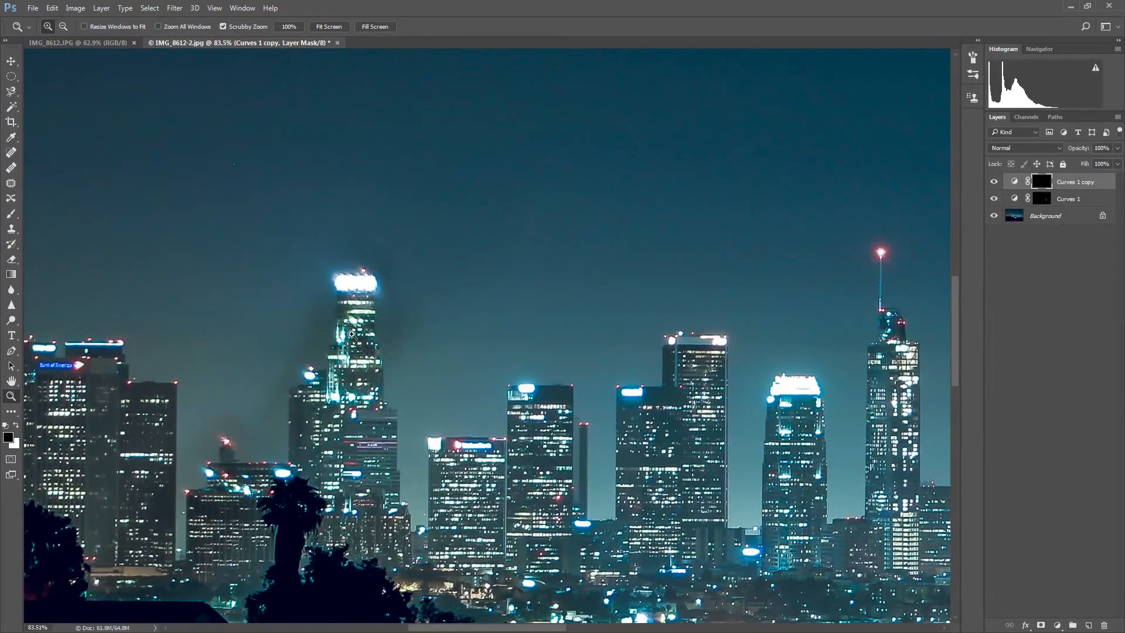
{"action": "left_click_drag", "start_coordinate": [268, 401], "coordinate": [291, 391]}
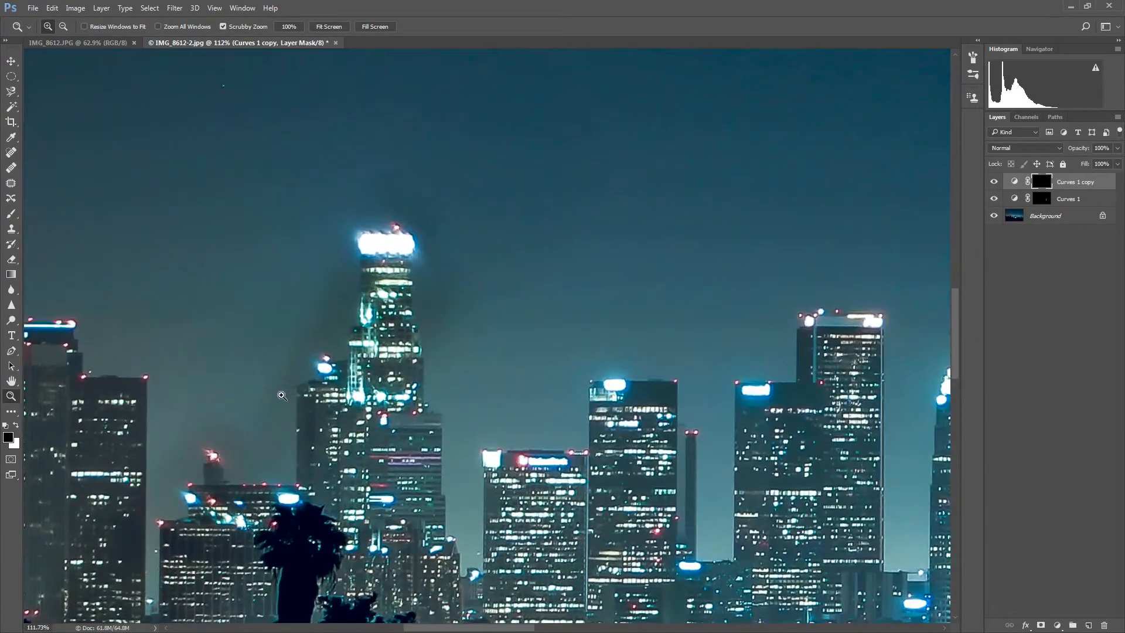
{"action": "key", "text": "b"}
{"action": "key", "text": "x"}
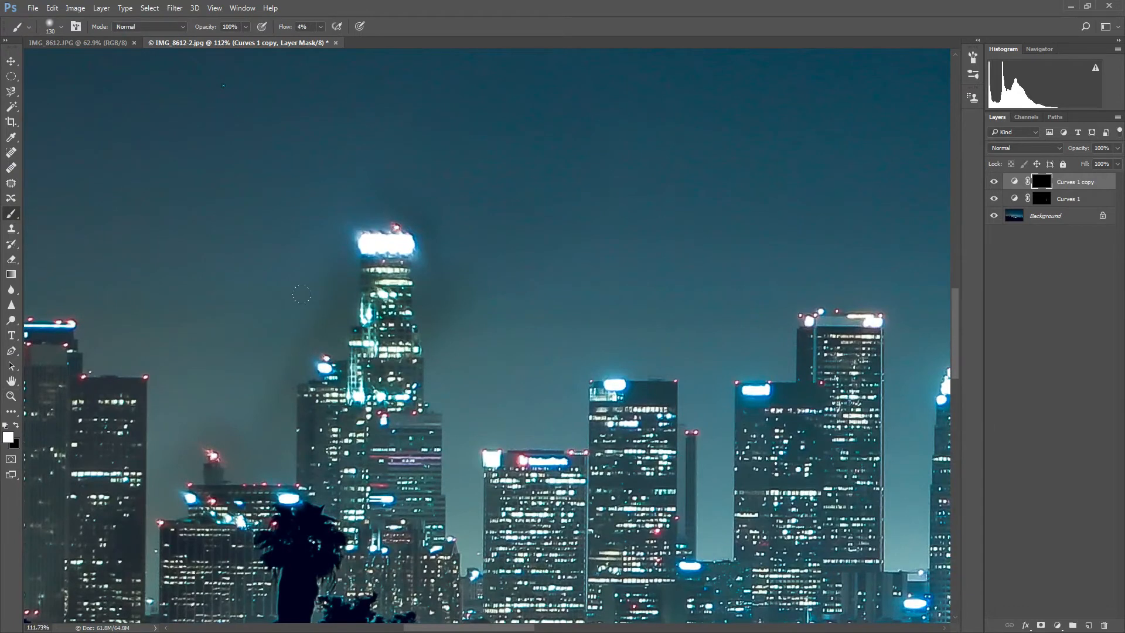
{"action": "left_click_drag", "start_coordinate": [459, 232], "coordinate": [444, 231]}
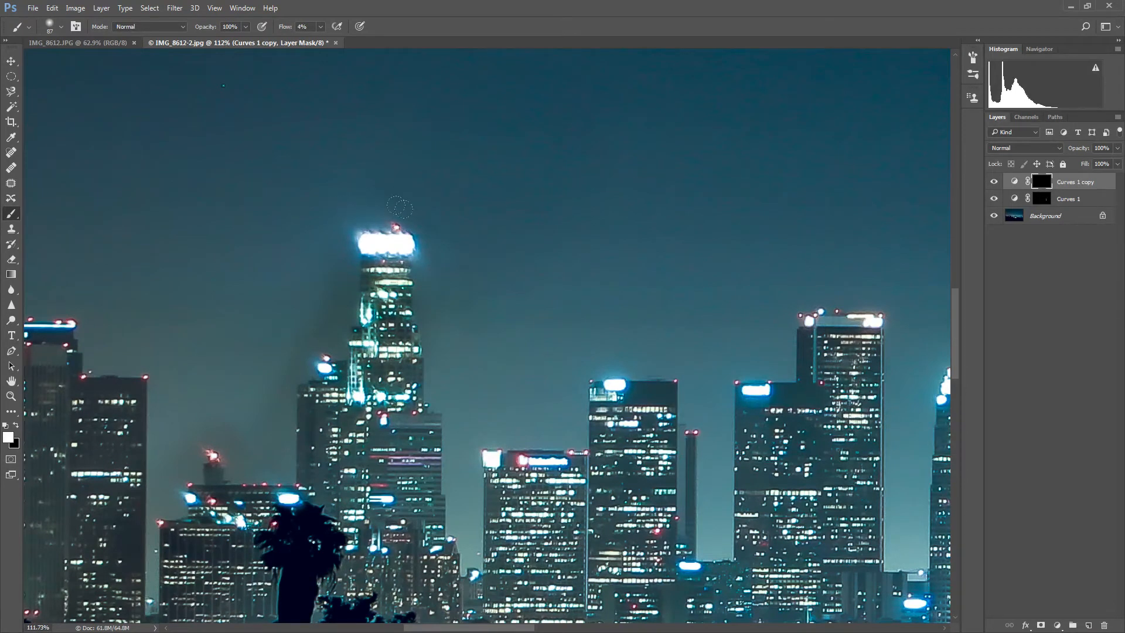
{"action": "left_click", "coordinate": [330, 226]}
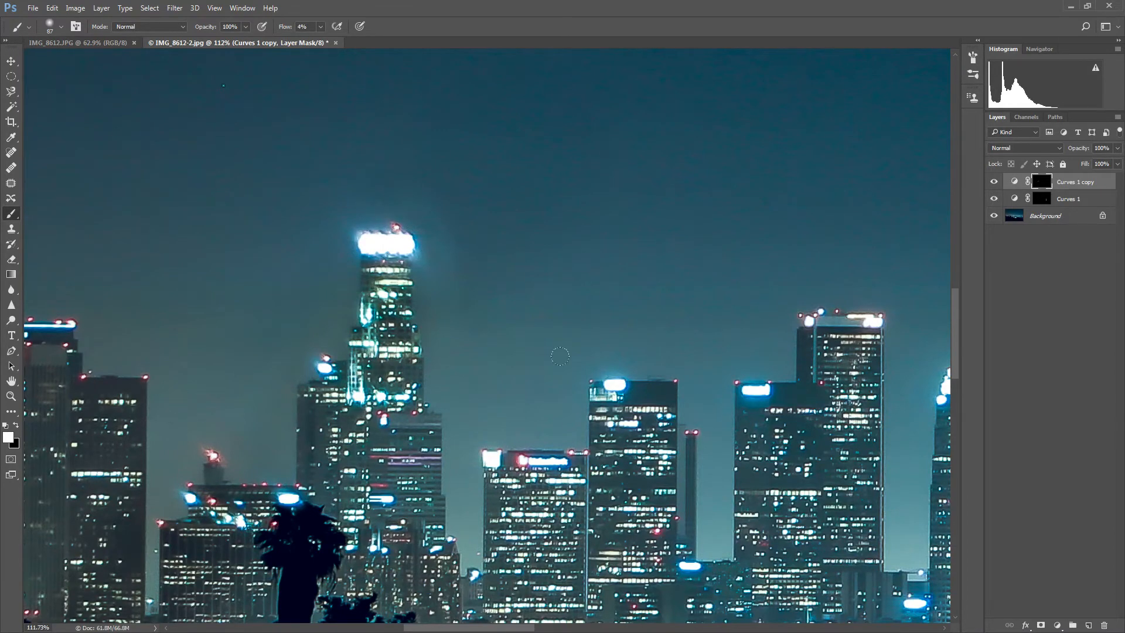
{"action": "scroll", "coordinate": [482, 364], "scroll_direction": "up", "scroll_amount": 3}
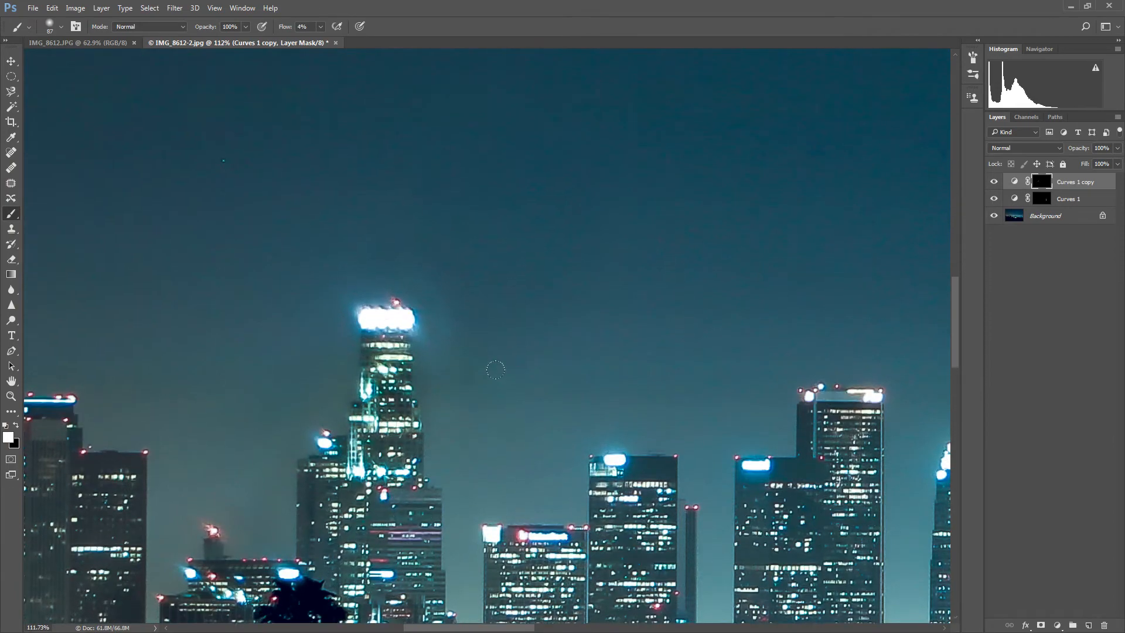
{"action": "scroll", "coordinate": [528, 381], "scroll_direction": "up", "scroll_amount": 1}
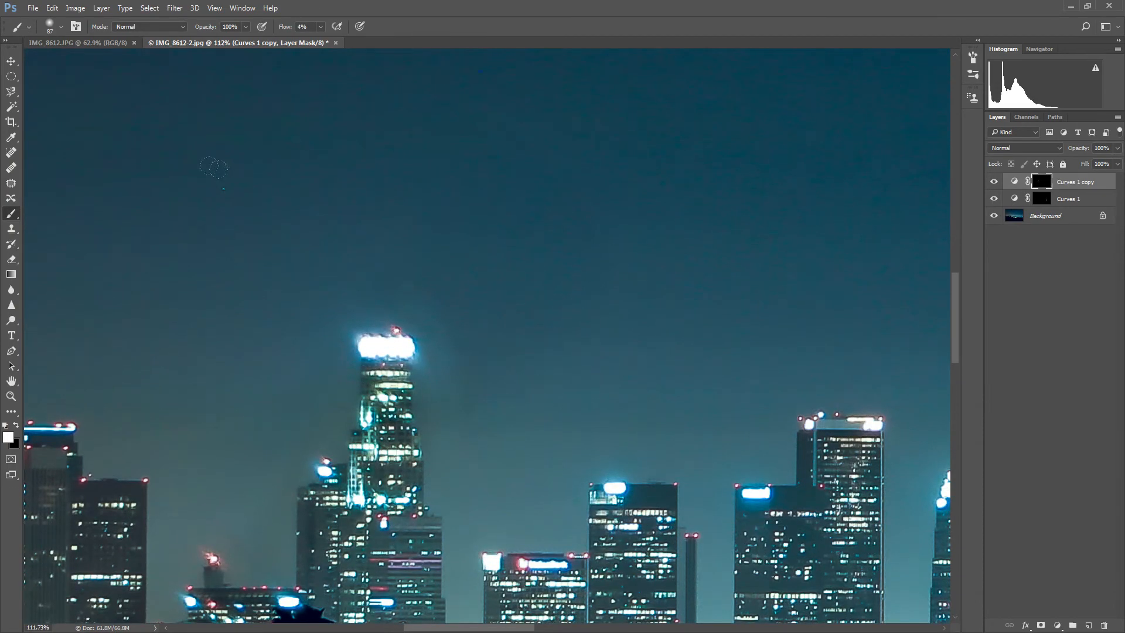
{"action": "key", "text": "x"}
{"action": "key", "text": "x"}
{"action": "key", "text": "x"}
{"action": "key", "text": "x"}
{"action": "right_click", "coordinate": [613, 370]}
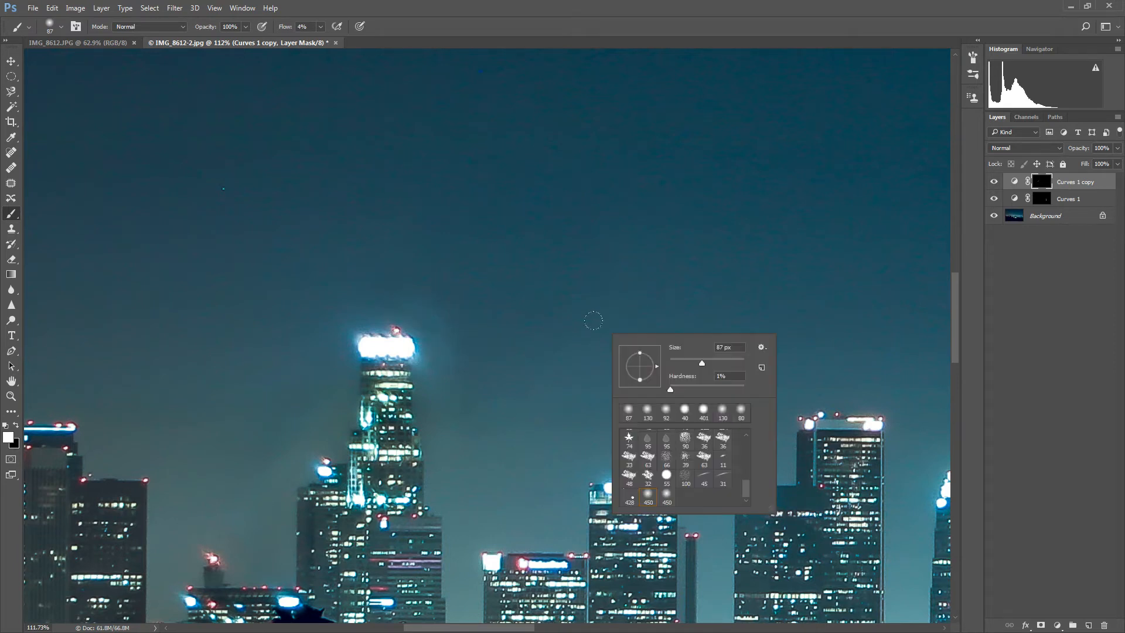
{"action": "key", "text": "Escape"}
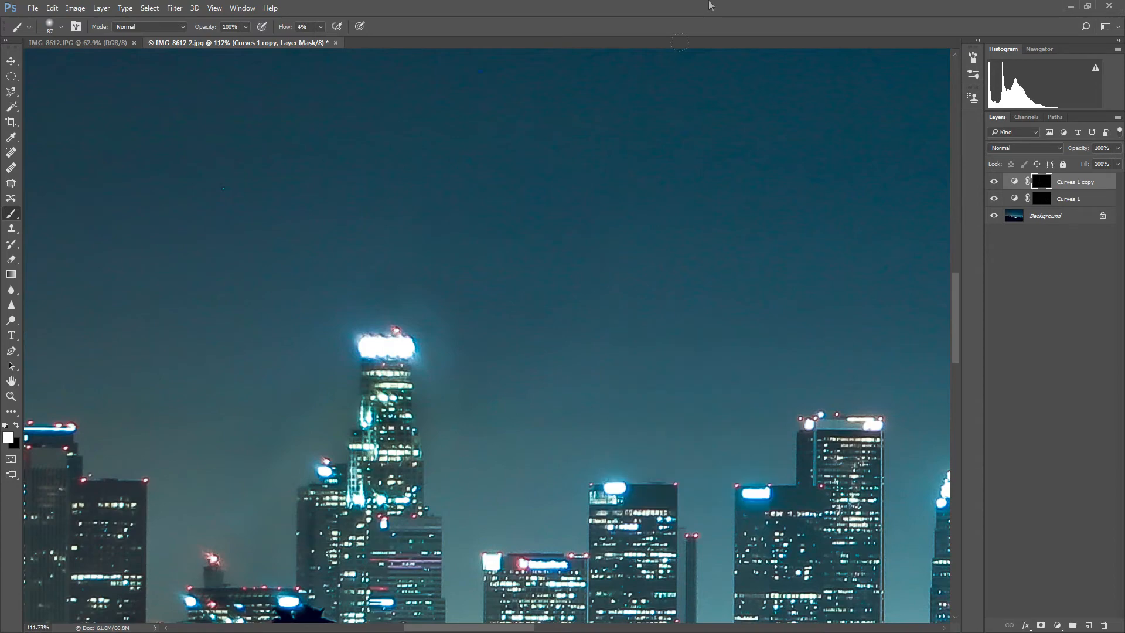
Examine the retouched sky around the white-crowned tower, both up close and within the whole skyline
{"action": "key", "text": "z"}
{"action": "right_click", "coordinate": [596, 320]}
{"action": "left_click", "coordinate": [614, 329]}
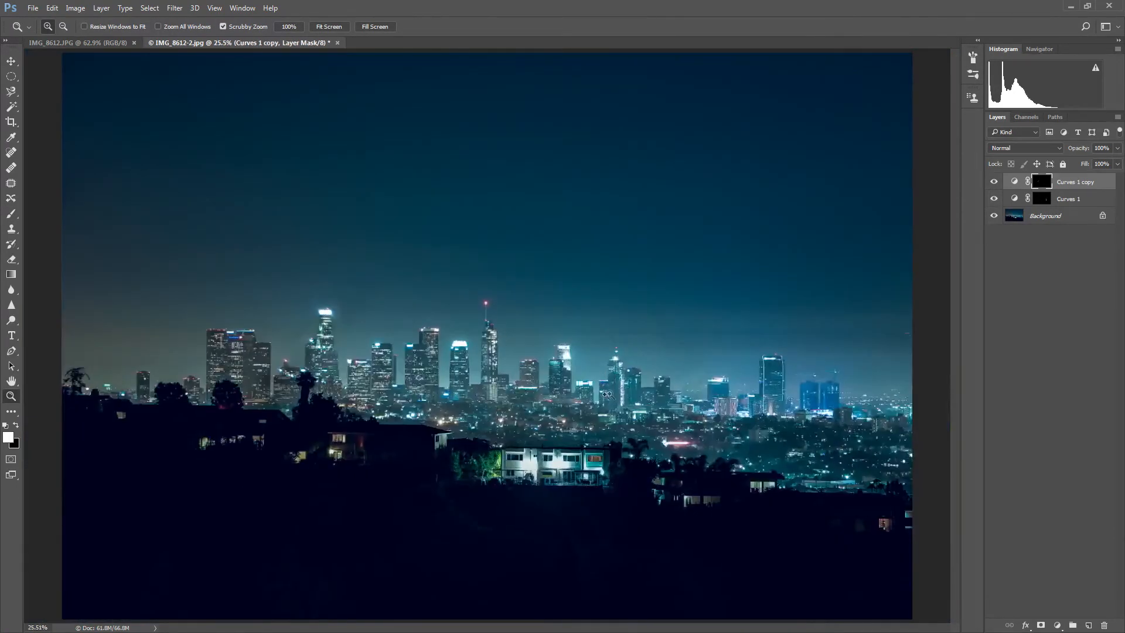
{"action": "left_click_drag", "start_coordinate": [333, 313], "coordinate": [389, 311]}
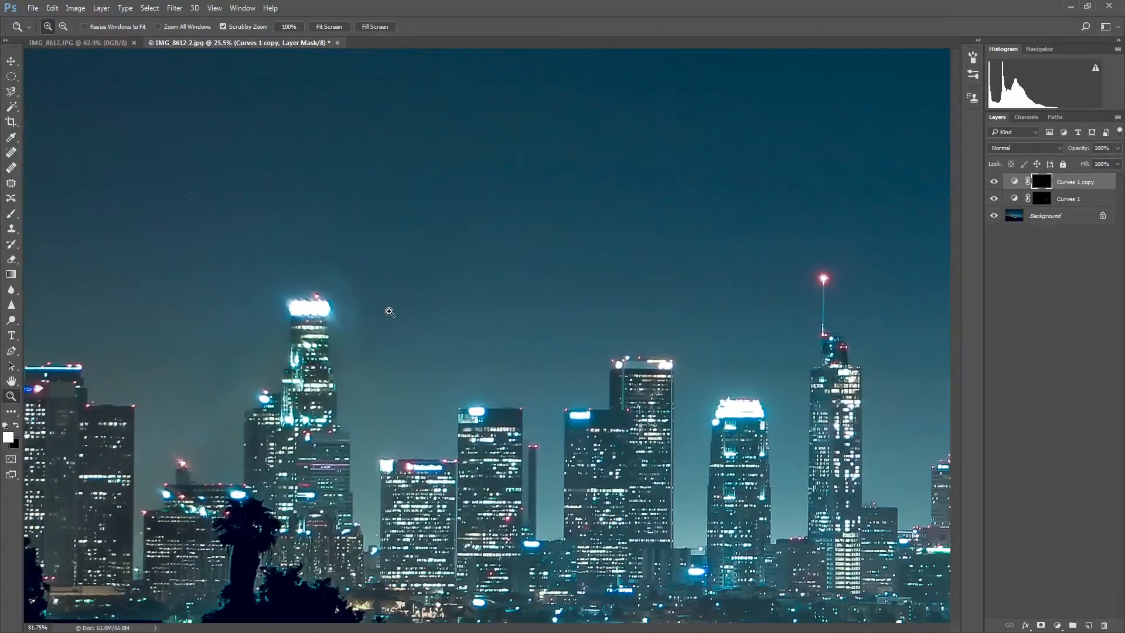
{"action": "left_click_drag", "start_coordinate": [450, 287], "coordinate": [378, 282]}
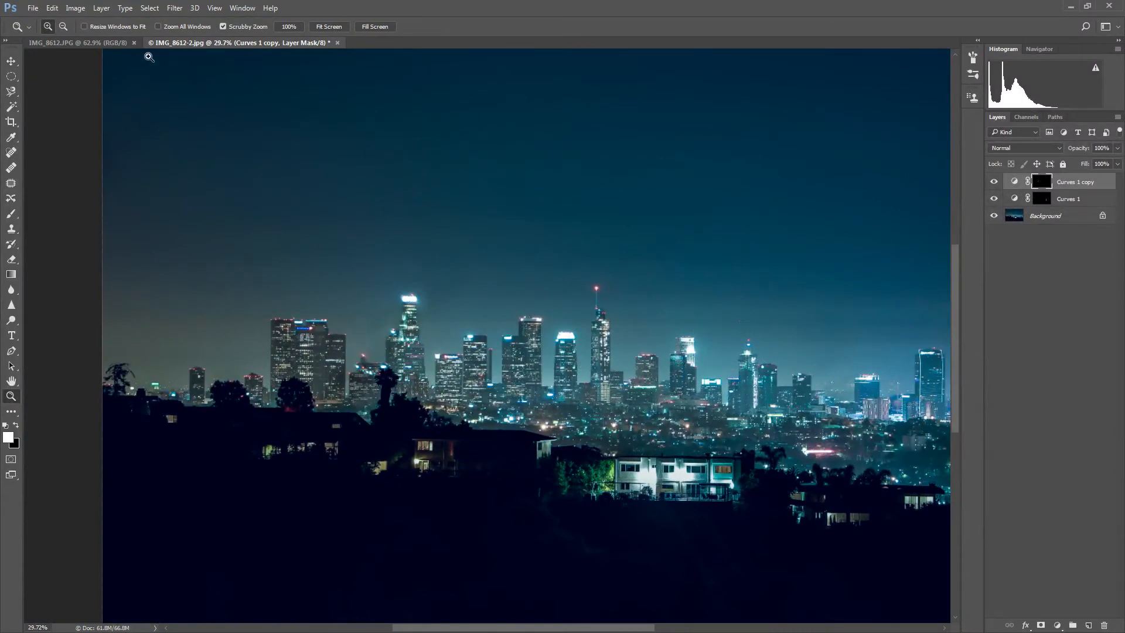
Examine the original IMG_8612.JPG skyline and sky for comparison, and return to IMG_8612-2.jpg
{"action": "left_click", "coordinate": [118, 44]}
{"action": "left_click_drag", "start_coordinate": [697, 268], "coordinate": [639, 285]}
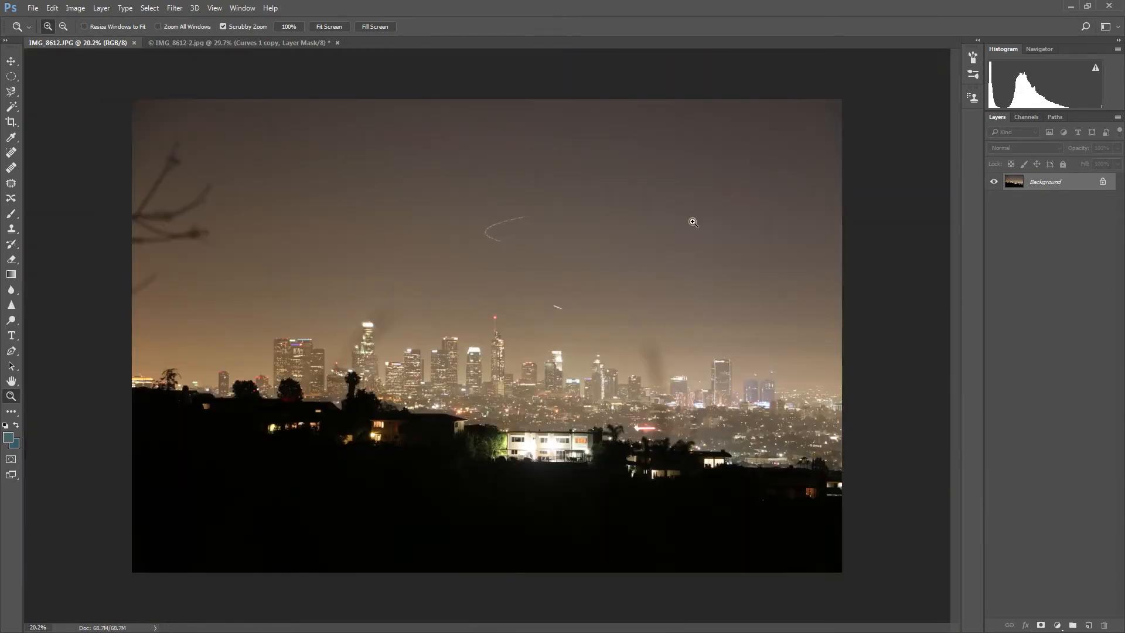
{"action": "left_click_drag", "start_coordinate": [618, 341], "coordinate": [647, 343]}
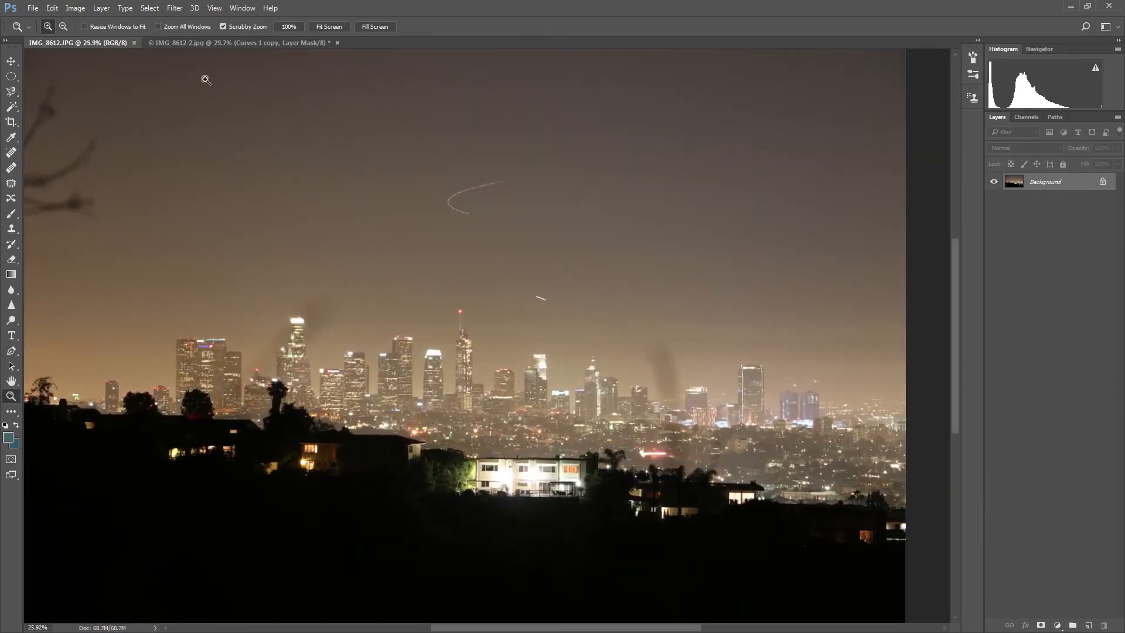
{"action": "left_click", "coordinate": [224, 43]}
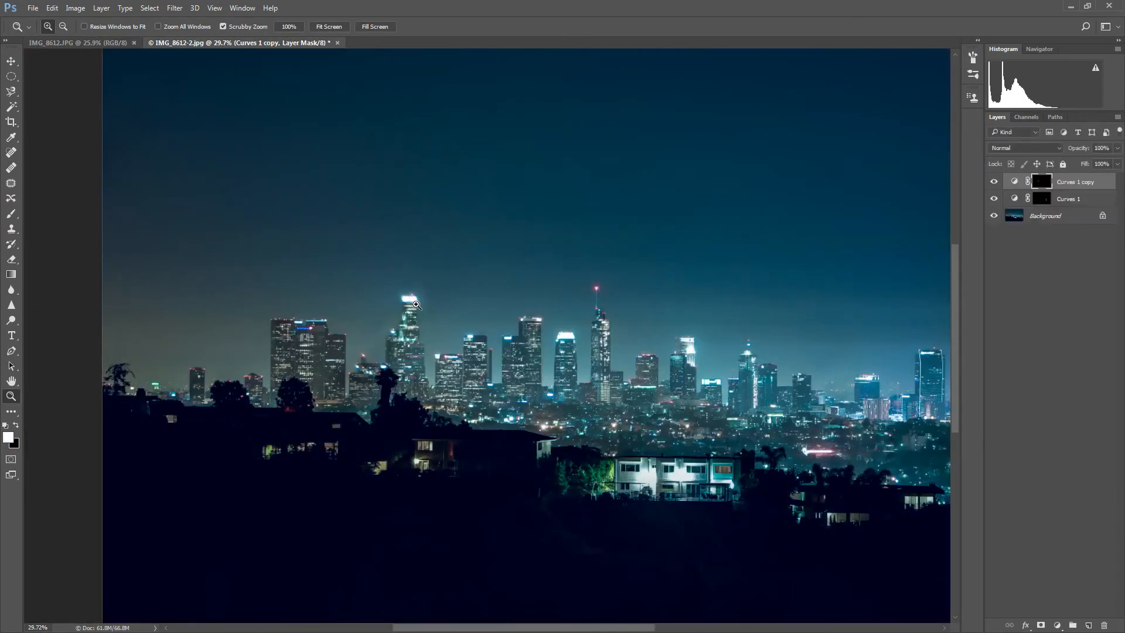
Inspect the glow and sky around the white-crowned tower up close, with black as the brush's foreground color
{"action": "left_click_drag", "start_coordinate": [424, 295], "coordinate": [502, 304]}
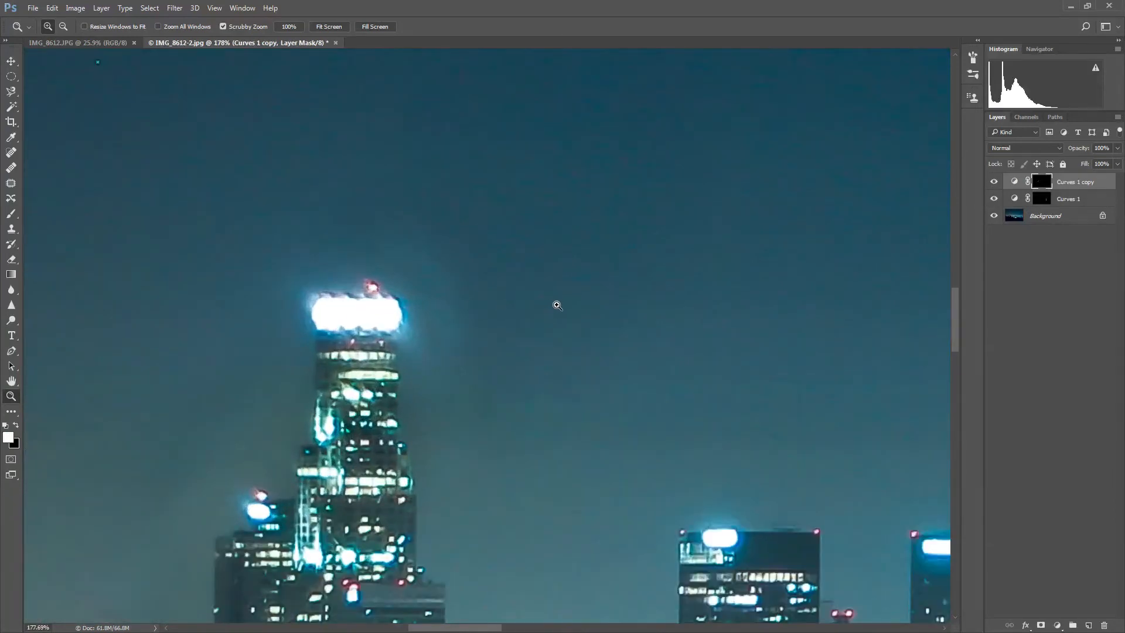
{"action": "key", "text": "x"}
{"action": "key", "text": "x"}
{"action": "key", "text": "x"}
{"action": "key", "text": "b"}
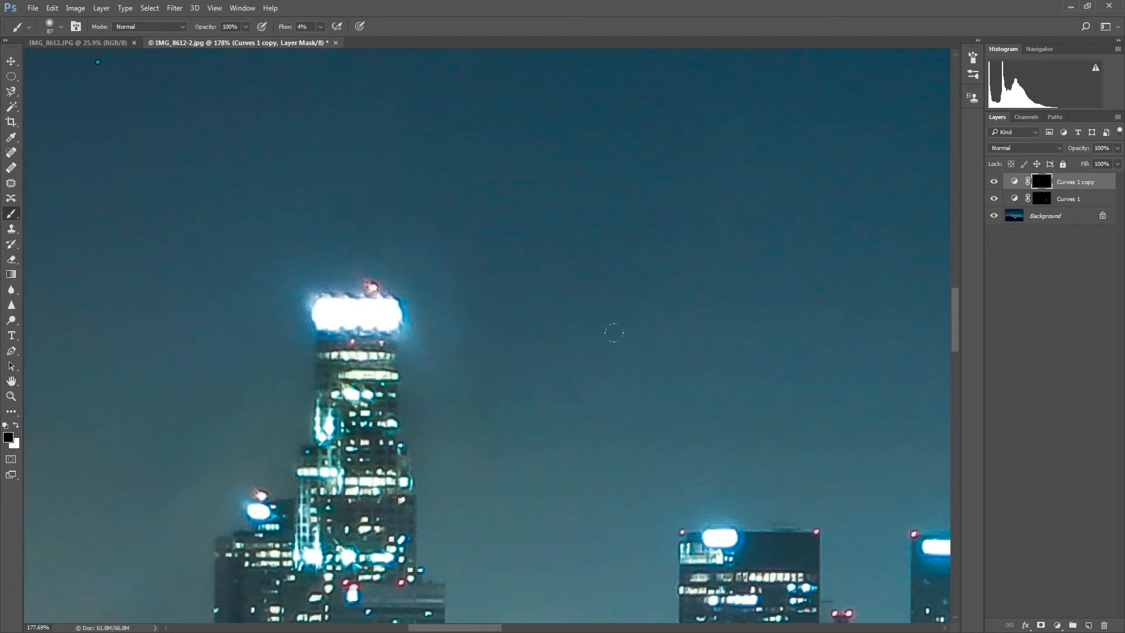
{"action": "key", "text": "z"}
{"action": "left_click_drag", "start_coordinate": [696, 352], "coordinate": [643, 359]}
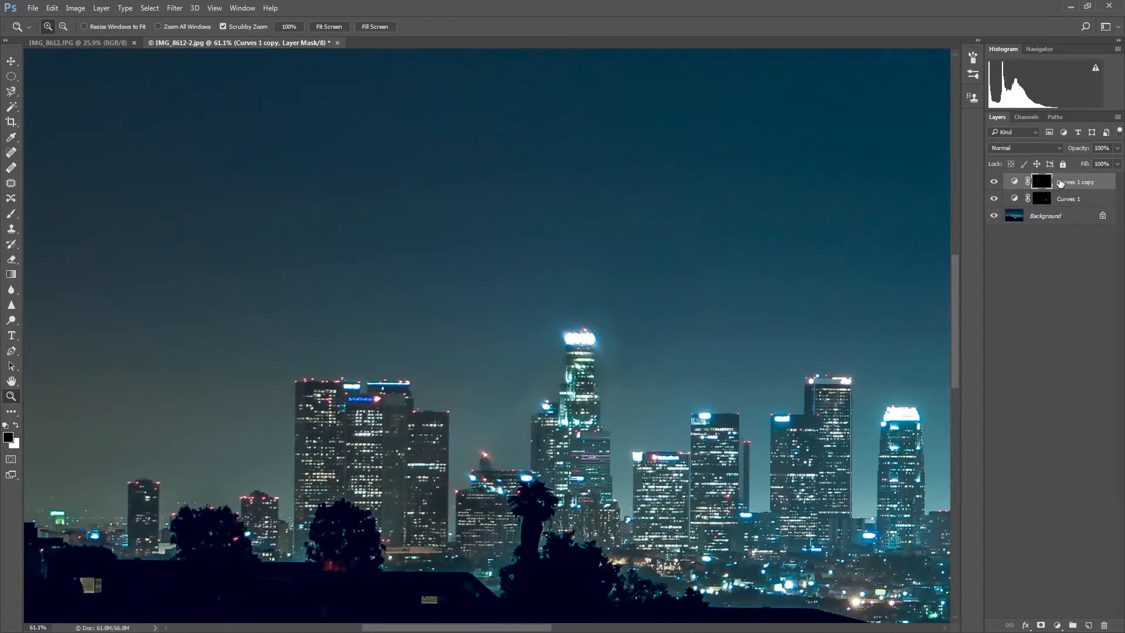
Compare the Curves 1 copy layer's effect at reduced opacity, and restore its opacity to 100%
{"action": "left_click", "coordinate": [1117, 163]}
{"action": "left_click_drag", "start_coordinate": [1108, 166], "coordinate": [1052, 170]}
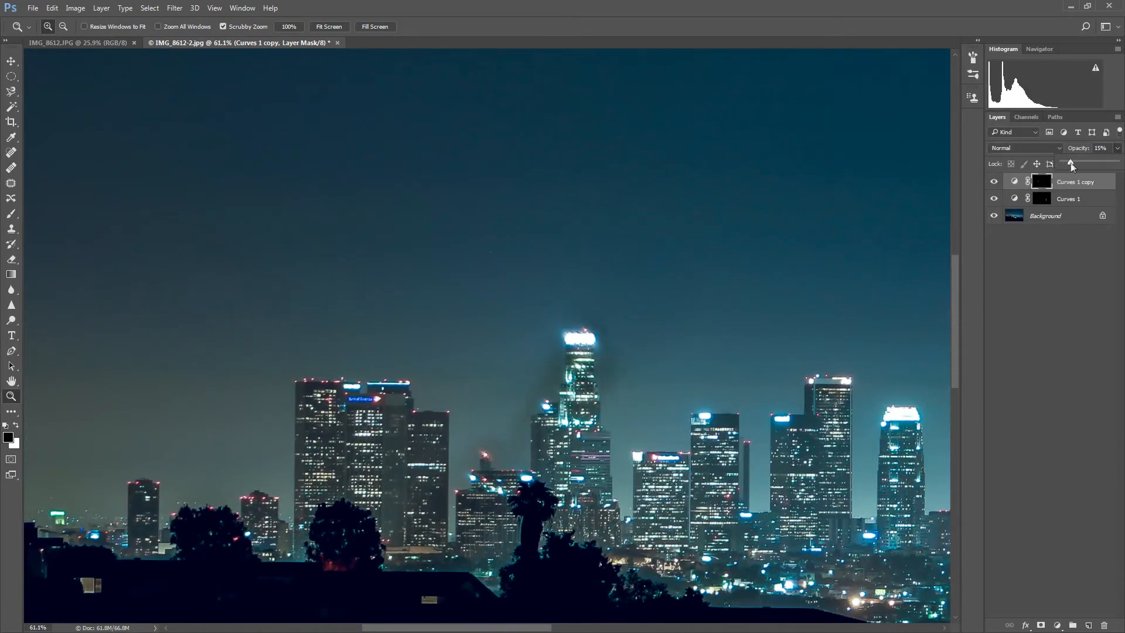
{"action": "left_click_drag", "start_coordinate": [1092, 163], "coordinate": [1121, 168]}
Soften the Curves 1 copy layer mask with a Gaussian Blur of 9.4 pixels radius
{"action": "left_click", "coordinate": [1045, 182]}
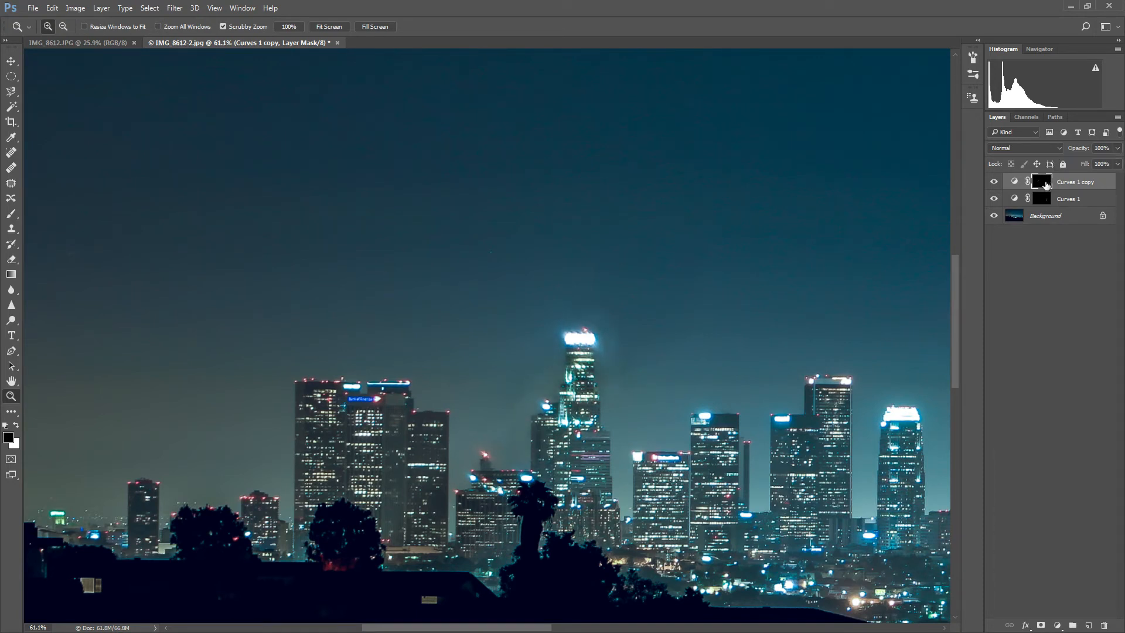
{"action": "left_click", "coordinate": [175, 8]}
{"action": "mouse_move", "coordinate": [197, 148]}
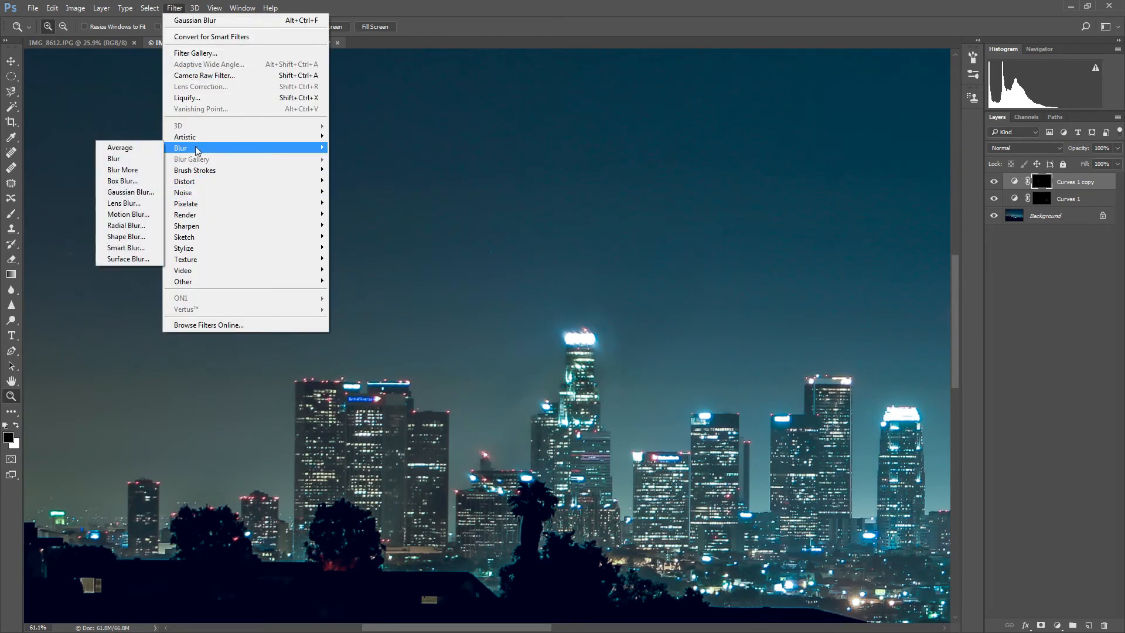
{"action": "left_click", "coordinate": [120, 191]}
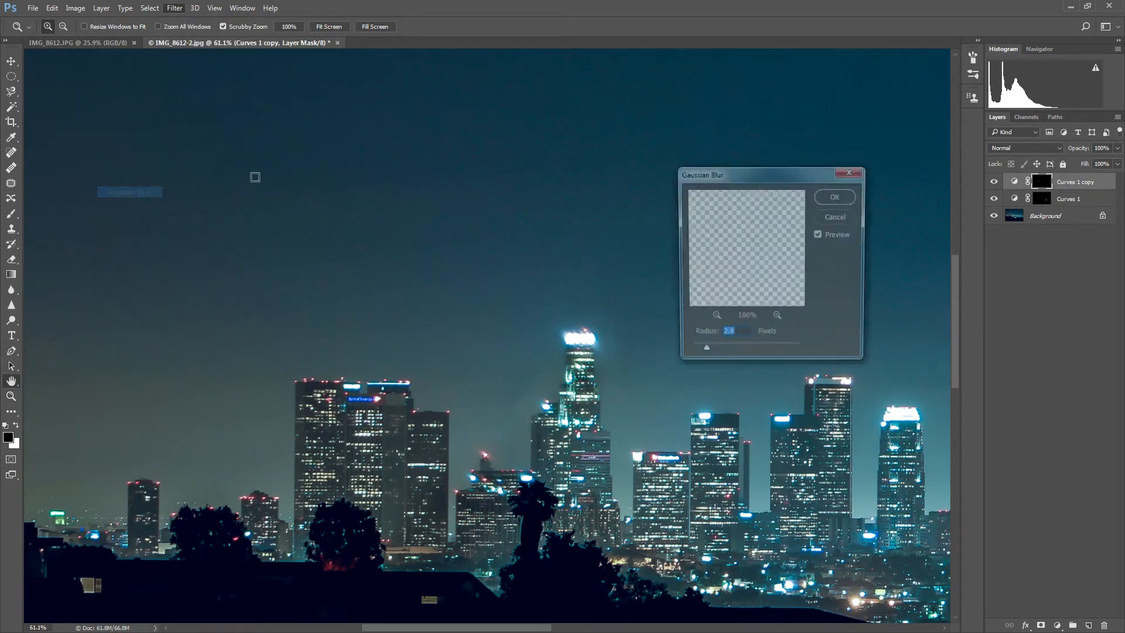
{"action": "left_click", "coordinate": [713, 319]}
{"action": "left_click", "coordinate": [713, 319]}
{"action": "left_click", "coordinate": [713, 319]}
{"action": "mouse_move", "coordinate": [740, 304]}
{"action": "left_mouse_down"}
{"action": "mouse_move", "coordinate": [748, 262]}
{"action": "mouse_move", "coordinate": [707, 231]}
{"action": "mouse_move", "coordinate": [743, 287]}
{"action": "left_mouse_up"}
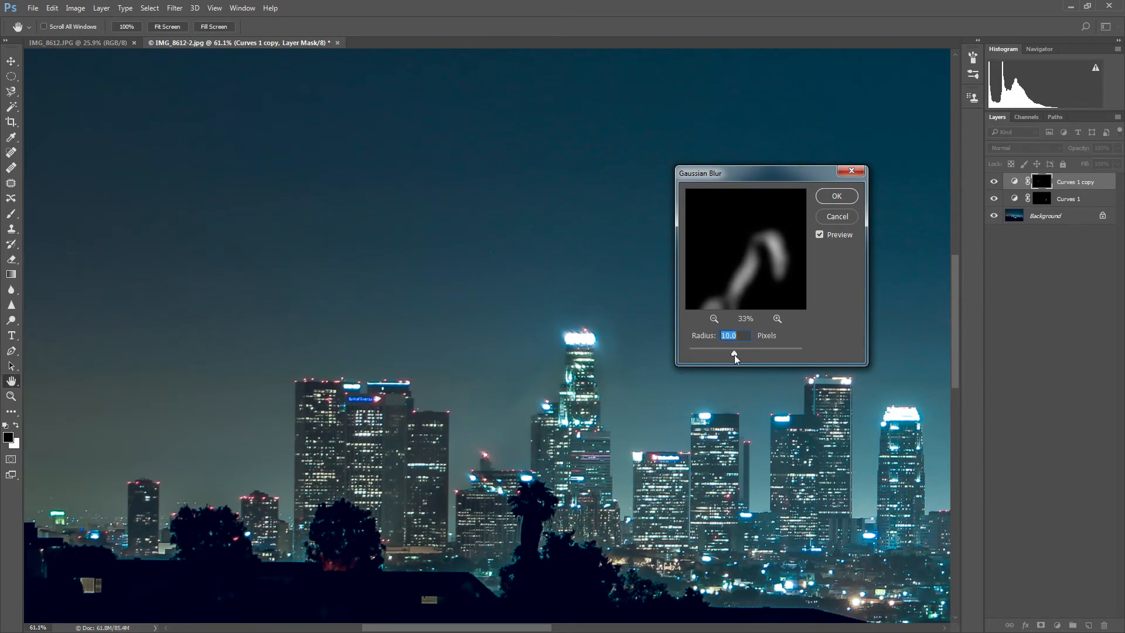
{"action": "left_click_drag", "start_coordinate": [734, 354], "coordinate": [741, 356]}
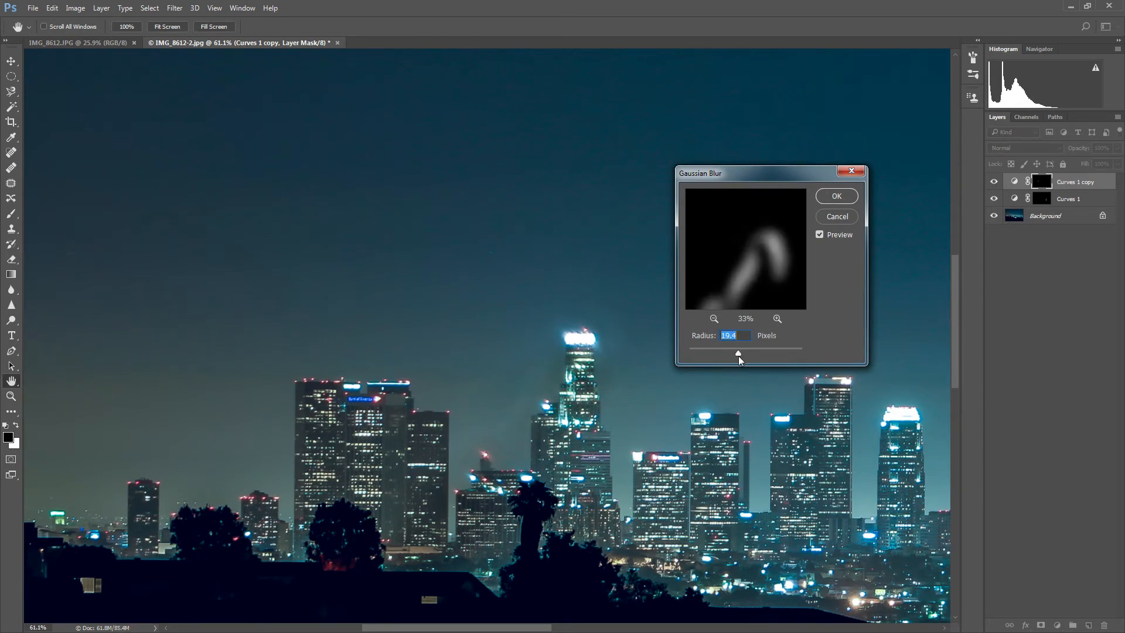
{"action": "left_click_drag", "start_coordinate": [738, 357], "coordinate": [738, 356]}
{"action": "left_click", "coordinate": [819, 235]}
{"action": "left_click_drag", "start_coordinate": [739, 350], "coordinate": [732, 352]}
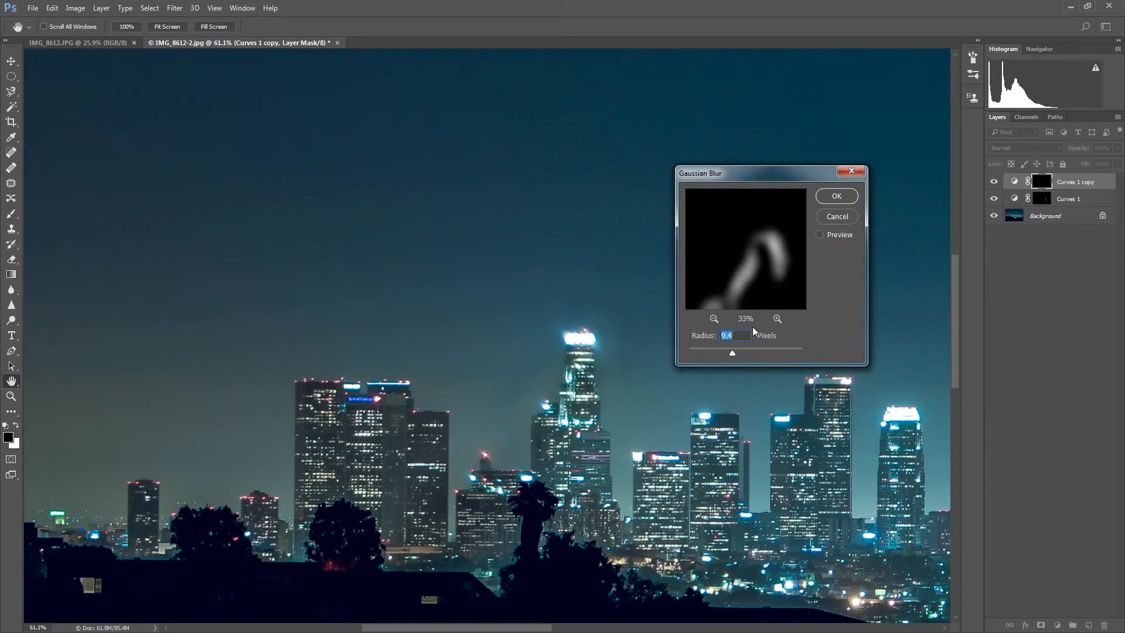
{"action": "left_click", "coordinate": [836, 197]}
Compare the whole image with the Curves 1 copy layer hidden and shown
{"action": "key", "text": "z"}
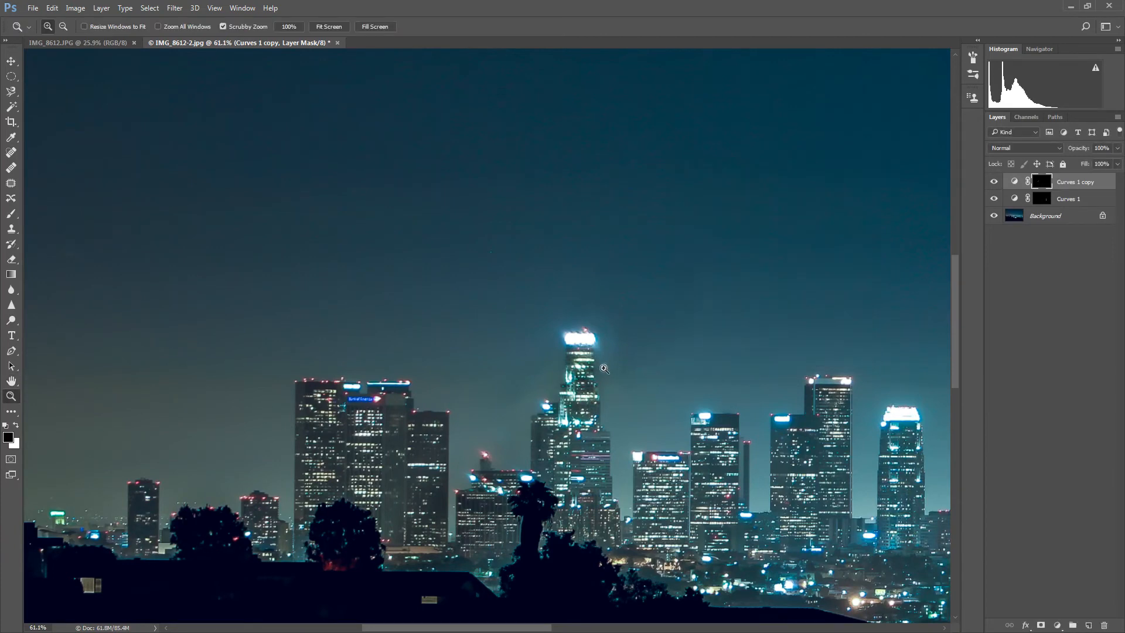
{"action": "left_click_drag", "start_coordinate": [583, 389], "coordinate": [546, 420]}
{"action": "right_click", "coordinate": [651, 344]}
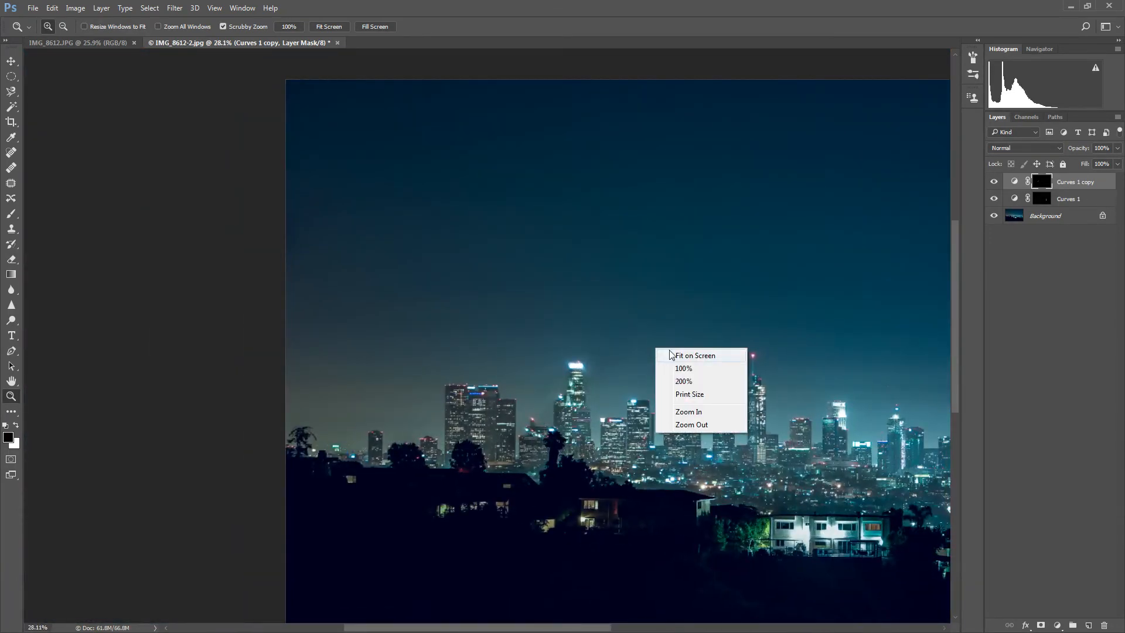
{"action": "left_click", "coordinate": [674, 355]}
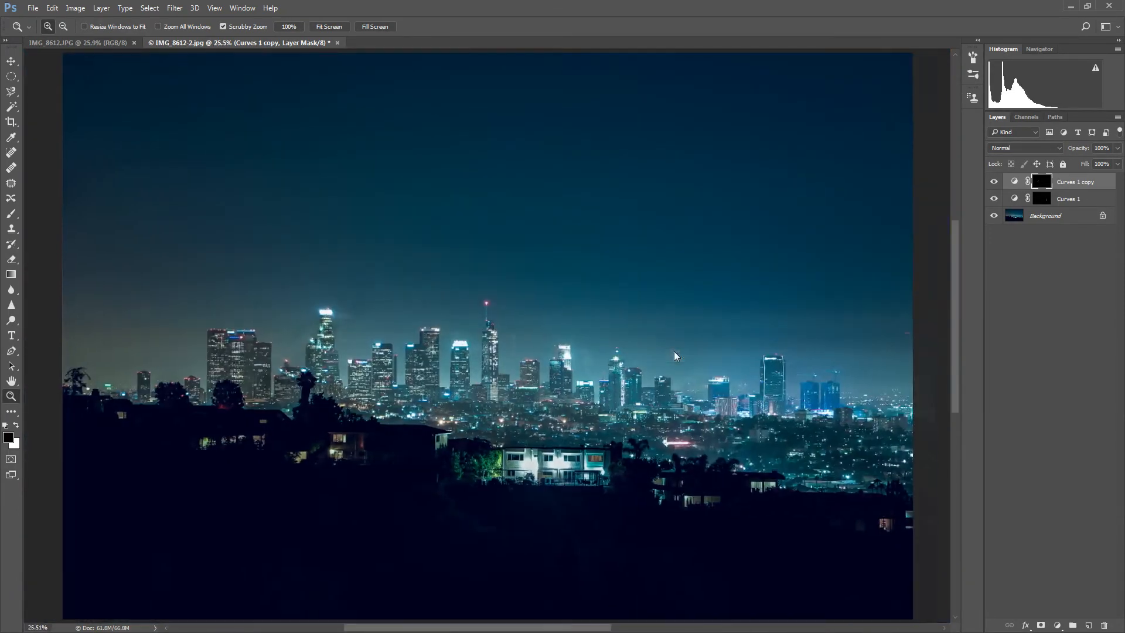
{"action": "left_click", "coordinate": [994, 183]}
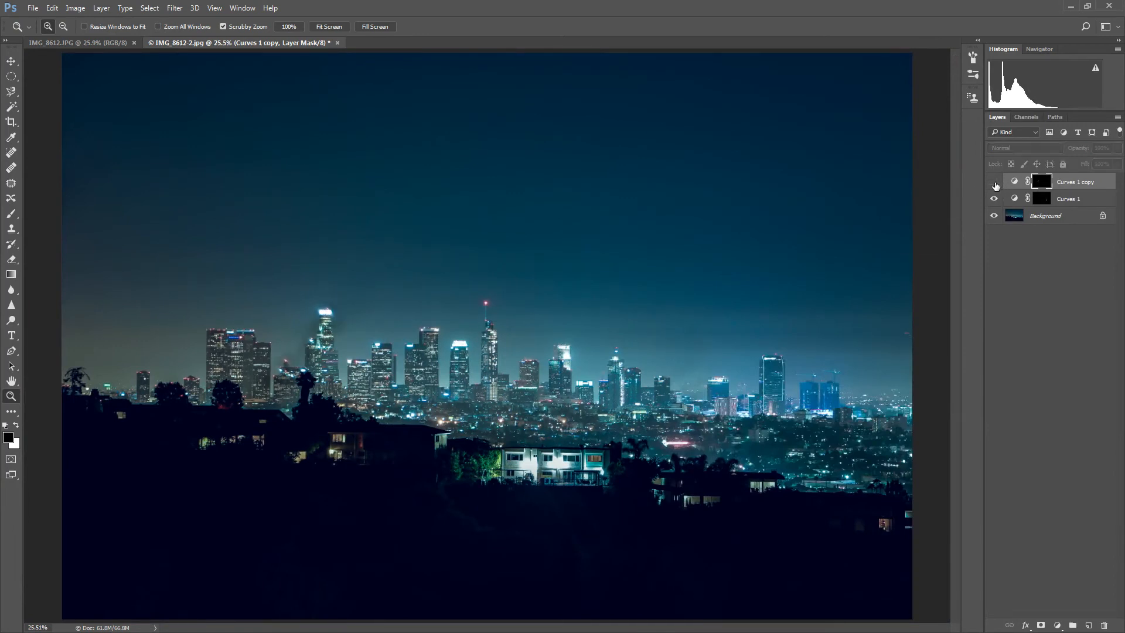
{"action": "left_click", "coordinate": [993, 182]}
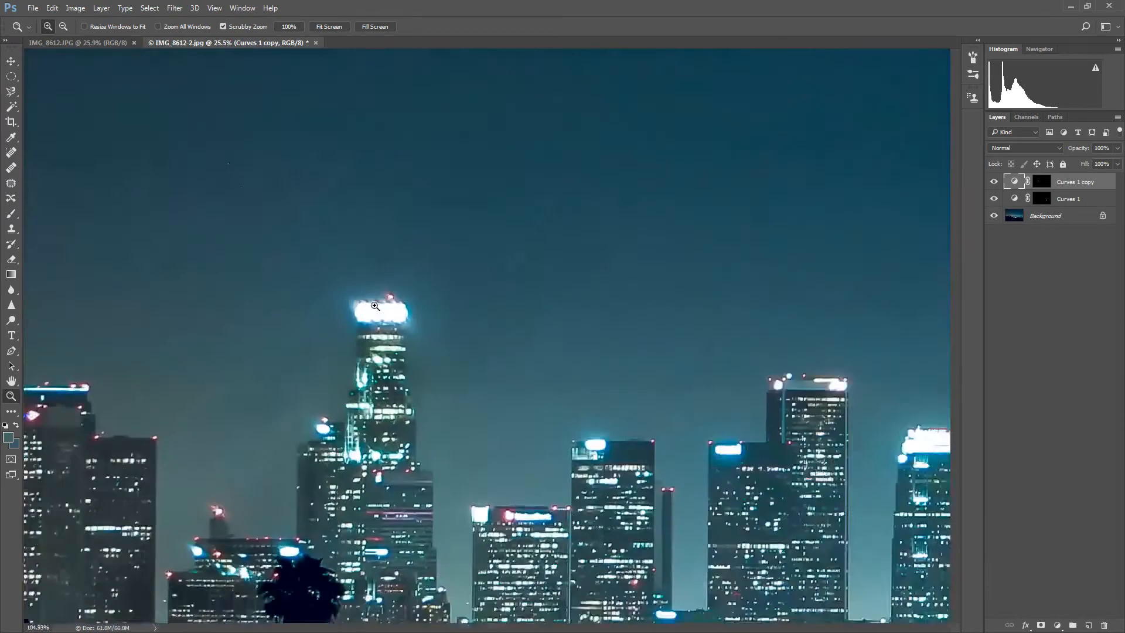
Add a new layer above Curves 1 copy and patch the sky beside the white-crowned tower with Content-Aware, sampling all layers
{"action": "left_click_drag", "start_coordinate": [314, 312], "coordinate": [355, 320]}
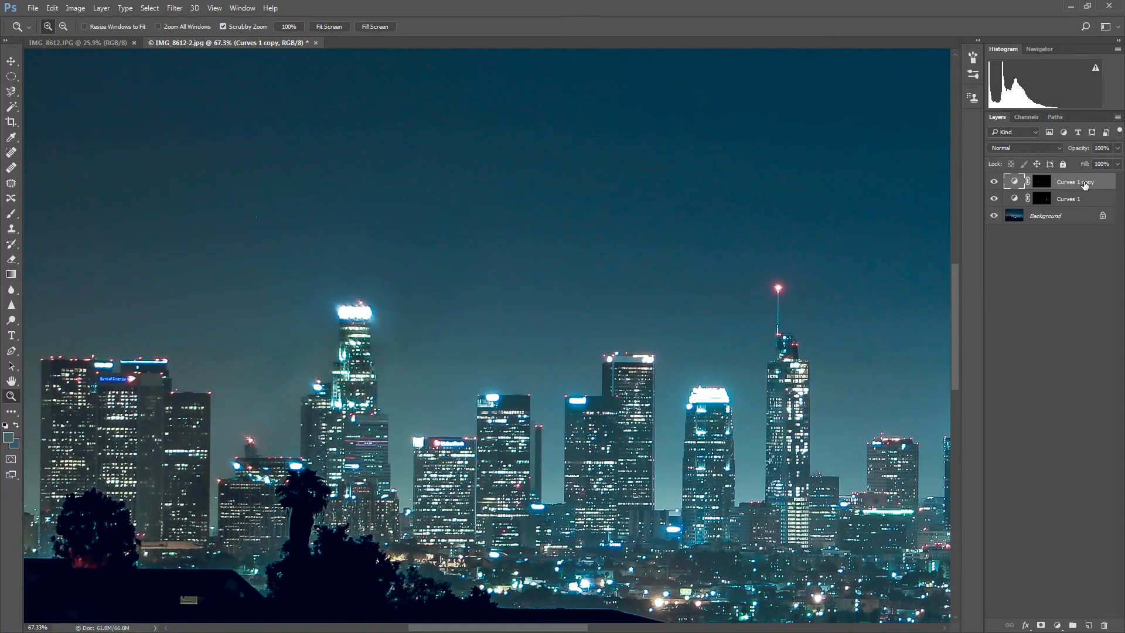
{"action": "key", "text": "ctrl+shift+n"}
{"action": "key", "text": "Return"}
{"action": "key", "text": "j"}
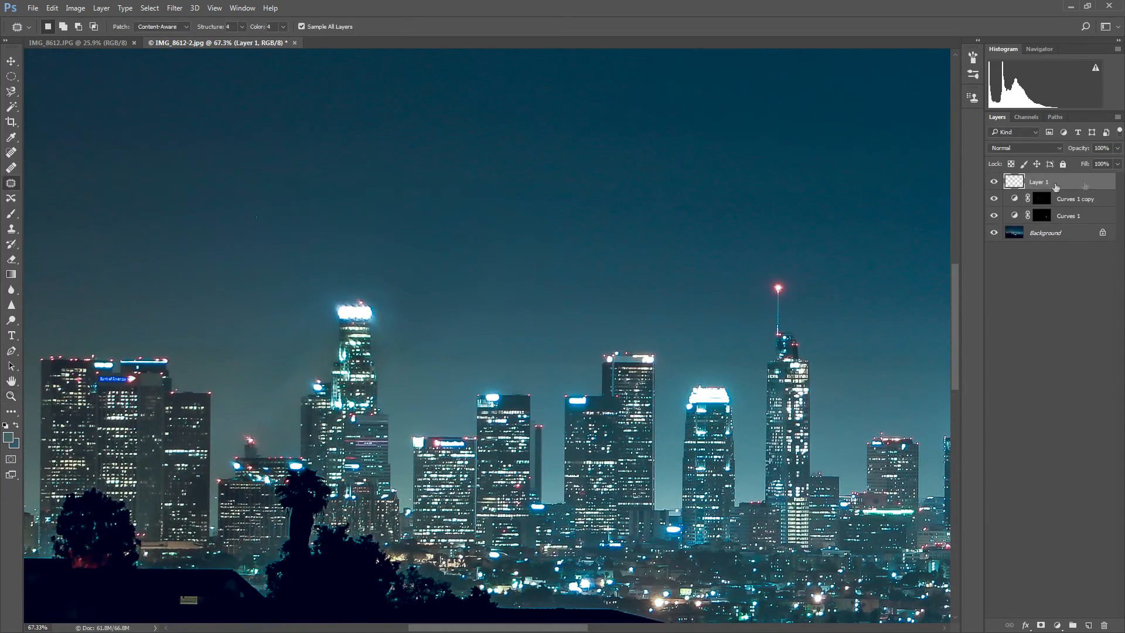
{"action": "mouse_move", "coordinate": [344, 270]}
{"action": "left_mouse_down"}
{"action": "mouse_move", "coordinate": [397, 356]}
{"action": "mouse_move", "coordinate": [439, 348]}
{"action": "mouse_move", "coordinate": [426, 284]}
{"action": "mouse_move", "coordinate": [385, 255]}
{"action": "mouse_move", "coordinate": [347, 271]}
{"action": "left_mouse_up"}
{"action": "left_click_drag", "start_coordinate": [398, 306], "coordinate": [479, 294]}
{"action": "key", "text": "ctrl+d"}
Blend the sky patch beside the white-crowned tower by erasing its edges with a soft 61 px eraser at 15% flow
{"action": "key", "text": "s"}
{"action": "key", "text": "e"}
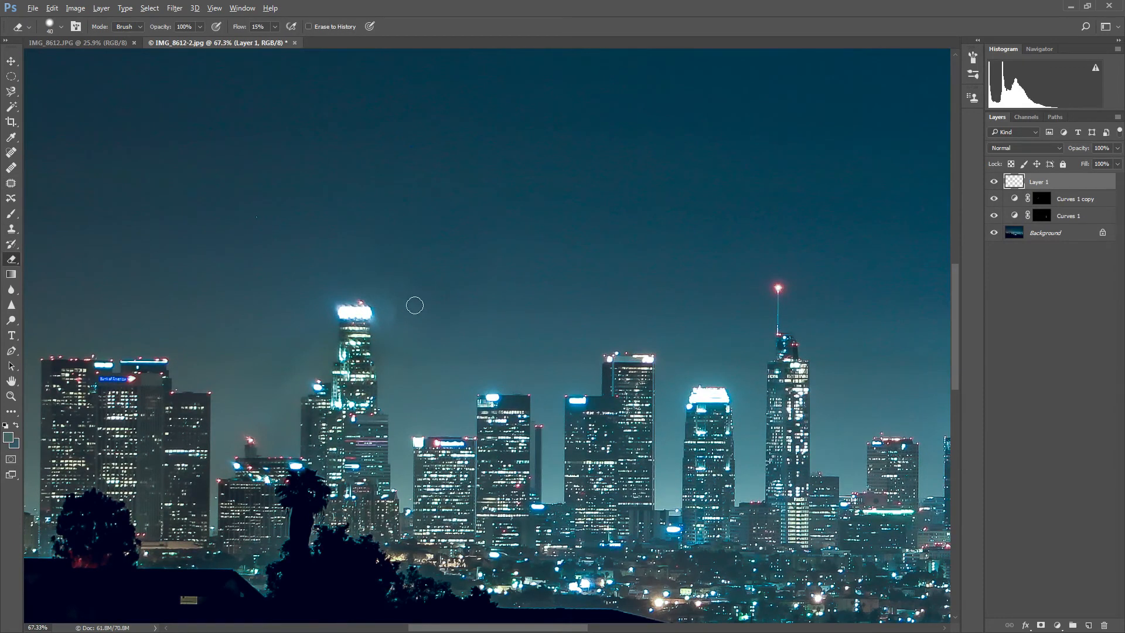
{"action": "right_click", "coordinate": [414, 305], "text": "alt"}
{"action": "left_click_drag", "start_coordinate": [409, 332], "coordinate": [410, 258]}
{"action": "left_click_drag", "start_coordinate": [419, 143], "coordinate": [422, 126]}
{"action": "mouse_move", "coordinate": [568, 628]}
{"action": "left_mouse_down"}
{"action": "mouse_move", "coordinate": [515, 628]}
{"action": "mouse_move", "coordinate": [562, 629]}
{"action": "left_mouse_up"}
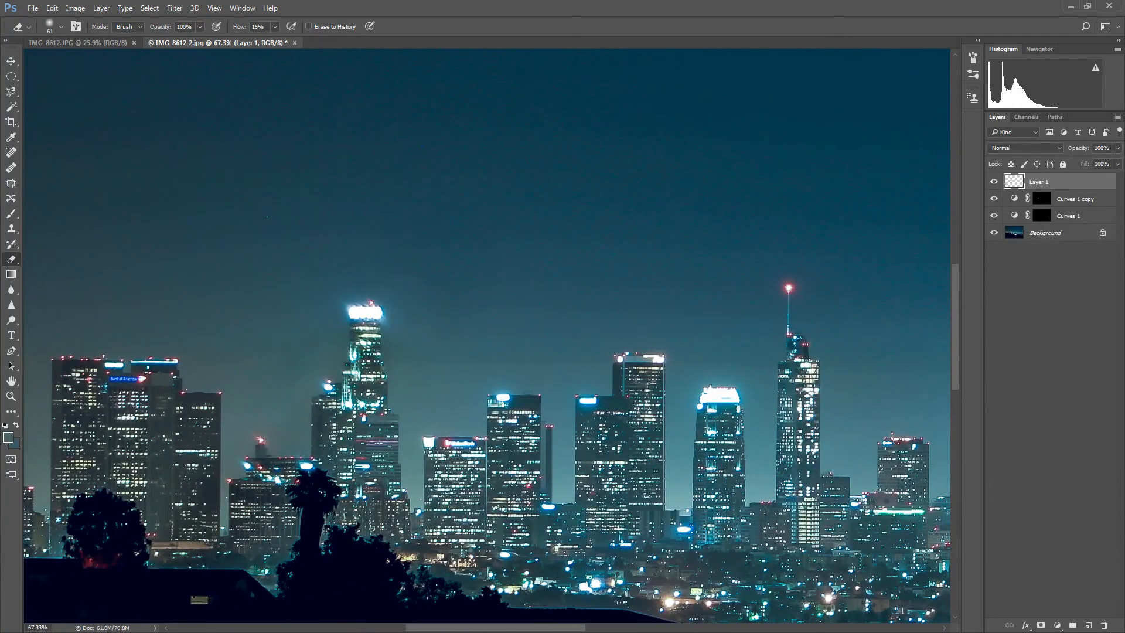
Examine the retouched photo as a whole and the pink light streak among the city lights up close
{"action": "key", "text": "z"}
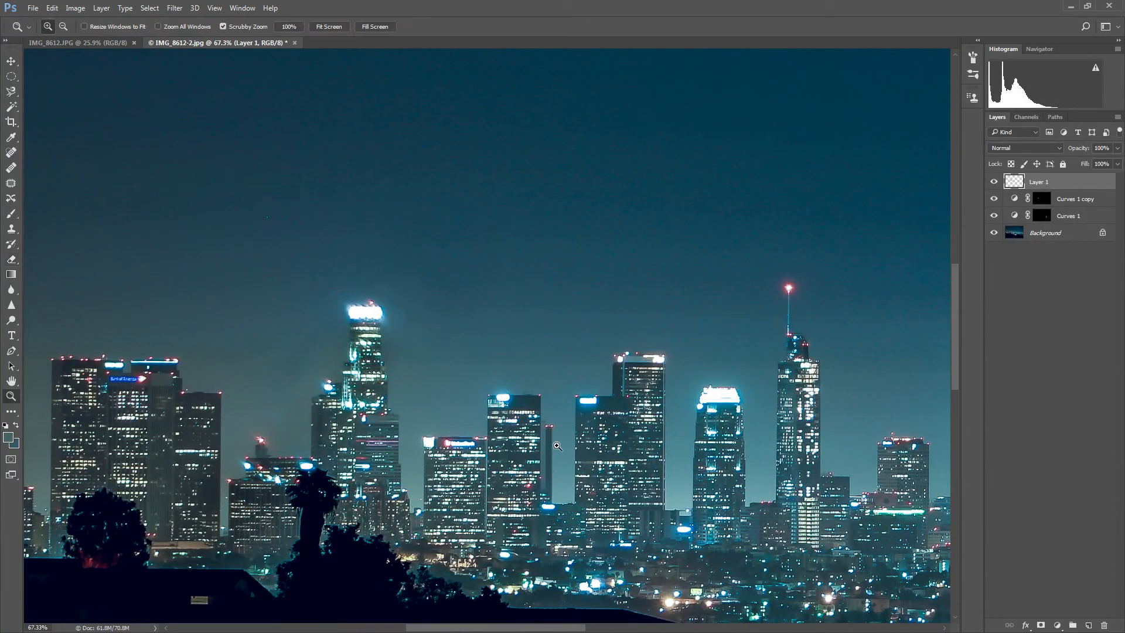
{"action": "right_click", "coordinate": [568, 337]}
{"action": "left_click", "coordinate": [590, 346]}
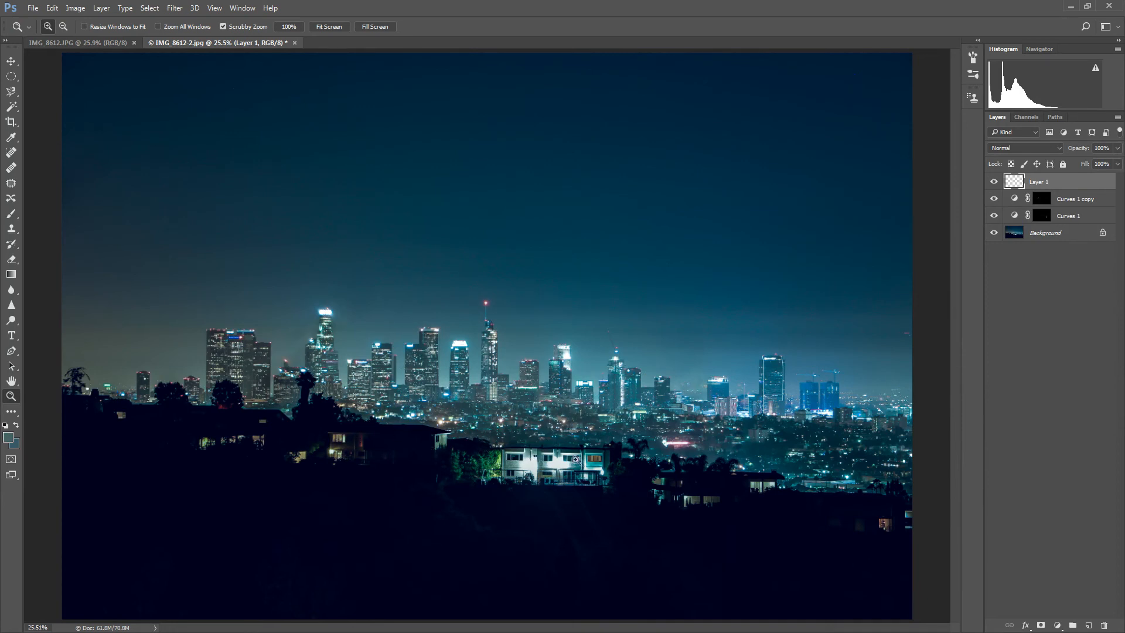
{"action": "mouse_move", "coordinate": [671, 448]}
{"action": "left_mouse_down"}
{"action": "mouse_move", "coordinate": [731, 431]}
{"action": "mouse_move", "coordinate": [804, 382]}
{"action": "left_mouse_up"}
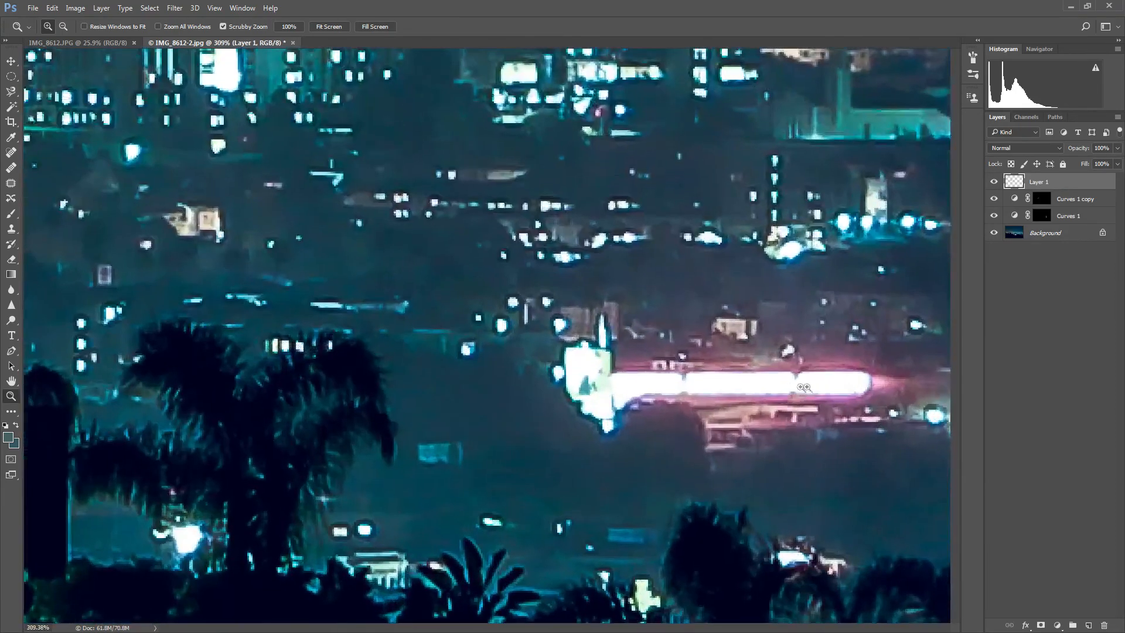
{"action": "left_click_drag", "start_coordinate": [808, 292], "coordinate": [680, 321]}
{"action": "left_click_drag", "start_coordinate": [546, 312], "coordinate": [582, 309]}
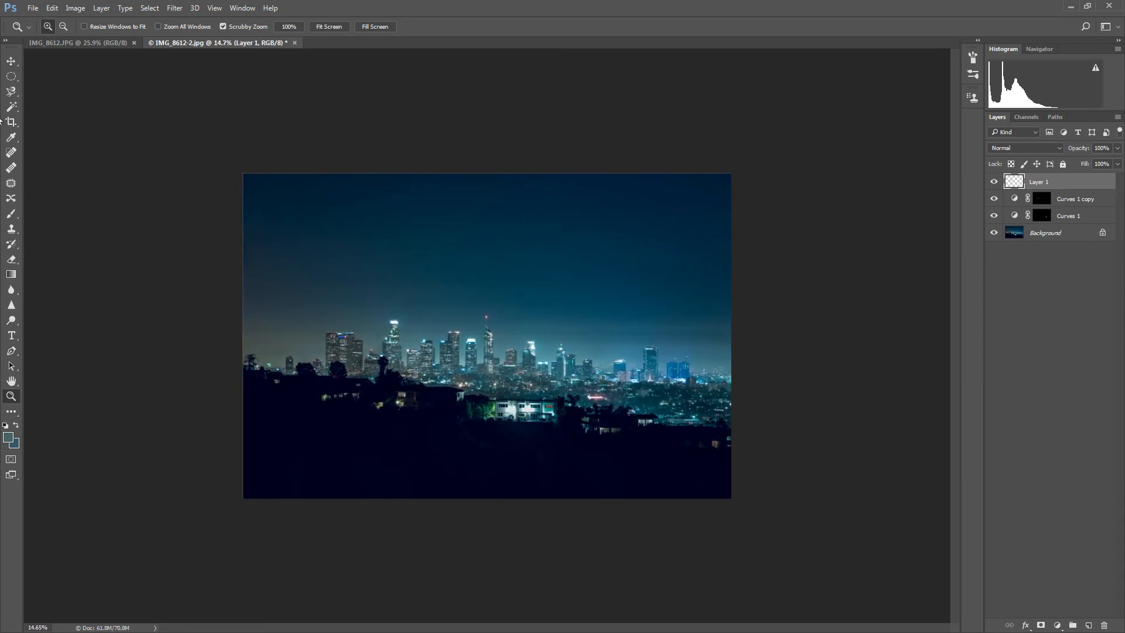
{"action": "key", "text": "ctrl+shift+e"}
{"action": "left_click_drag", "start_coordinate": [434, 374], "coordinate": [466, 373]}
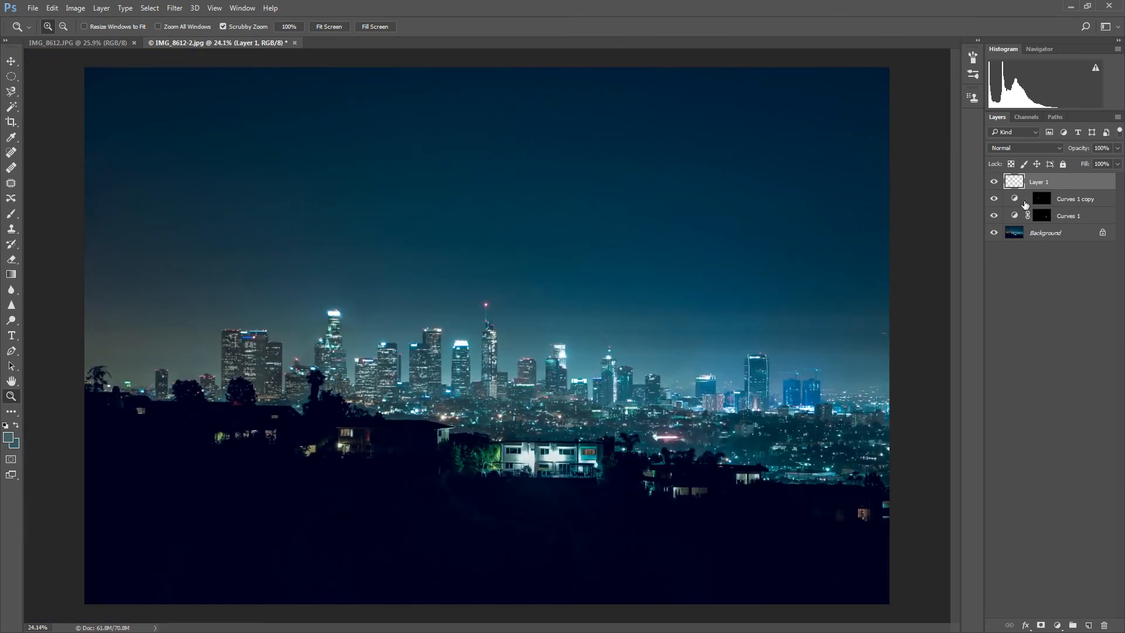
Review the curve settings of Curves 1 copy, and check the Curves 1 and Curves 1 copy layers in turn
{"action": "double_click", "coordinate": [1016, 199]}
{"action": "left_click", "coordinate": [1028, 199]}
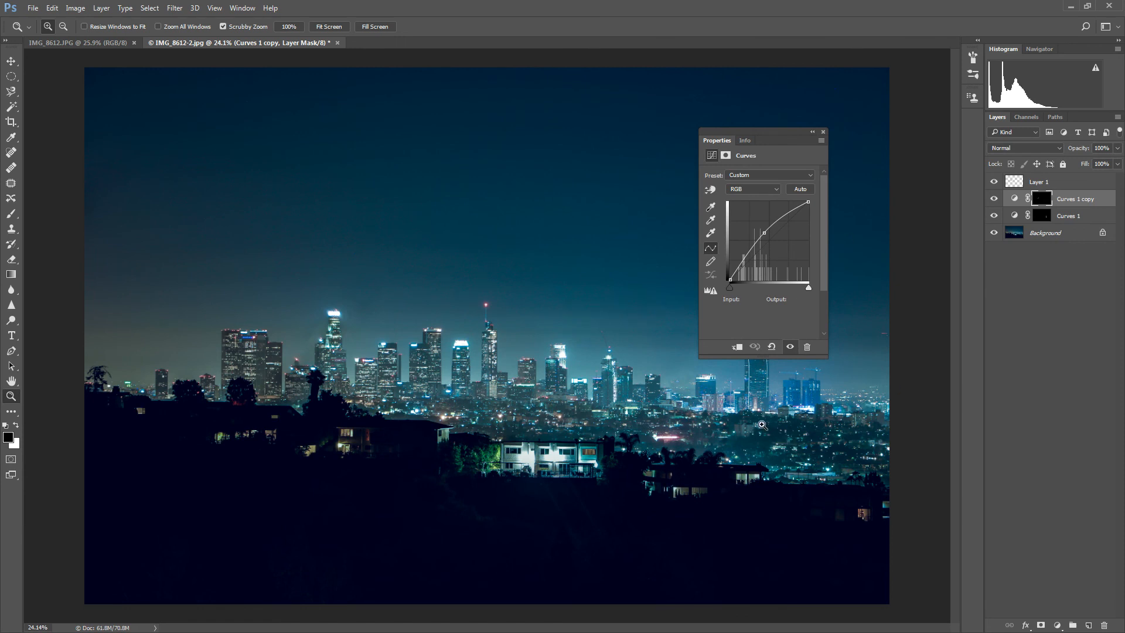
{"action": "left_click", "coordinate": [823, 133]}
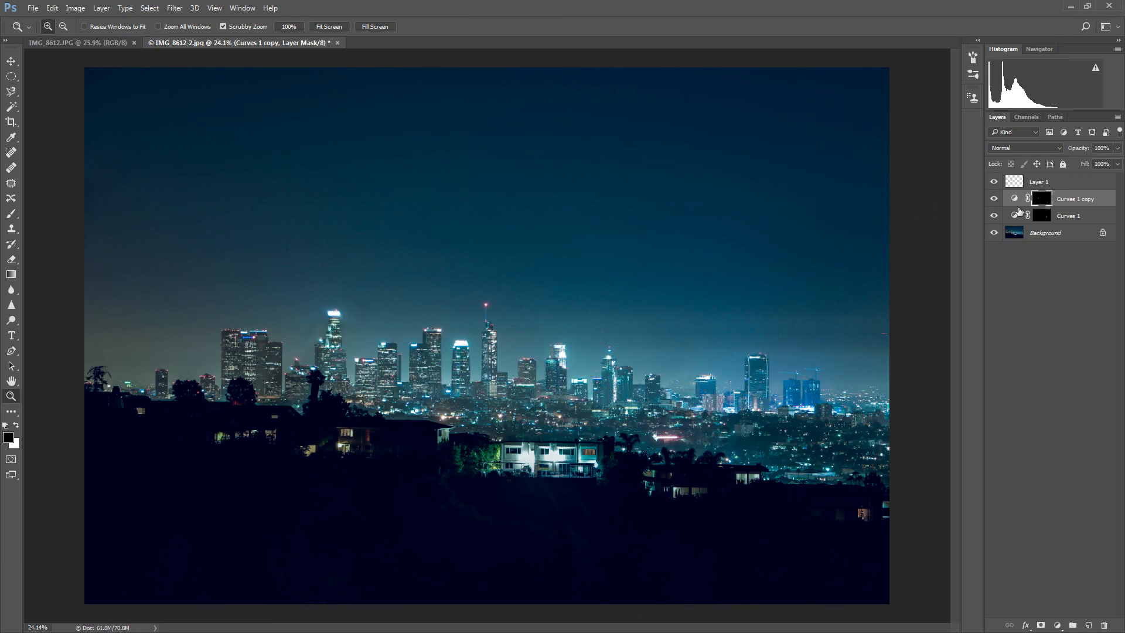
{"action": "left_click", "coordinate": [1070, 217]}
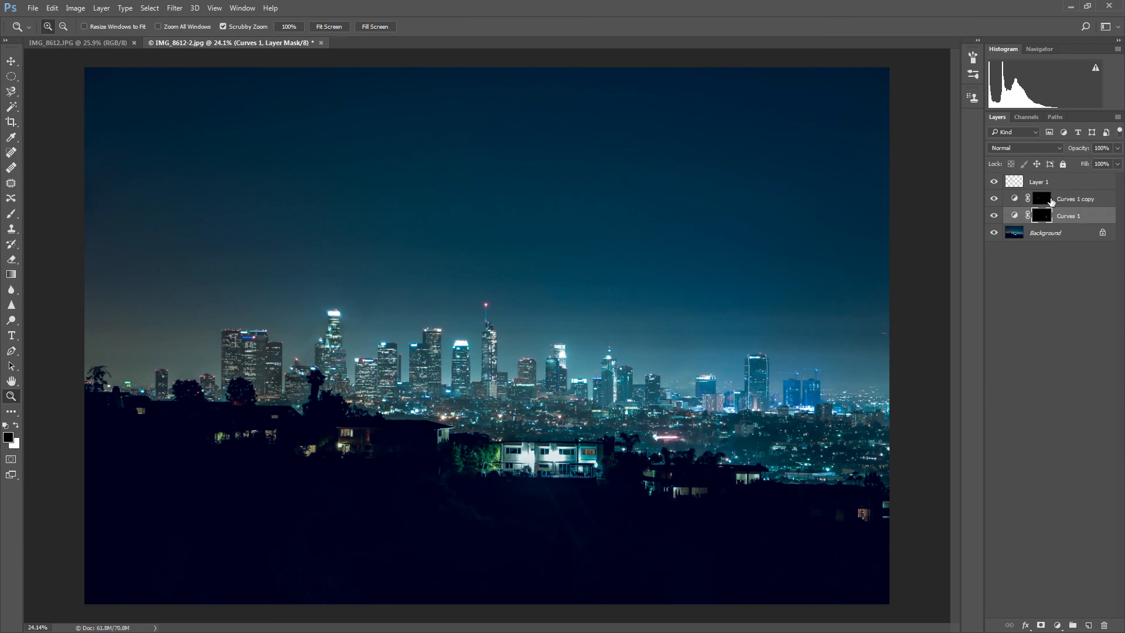
{"action": "left_click", "coordinate": [1071, 199]}
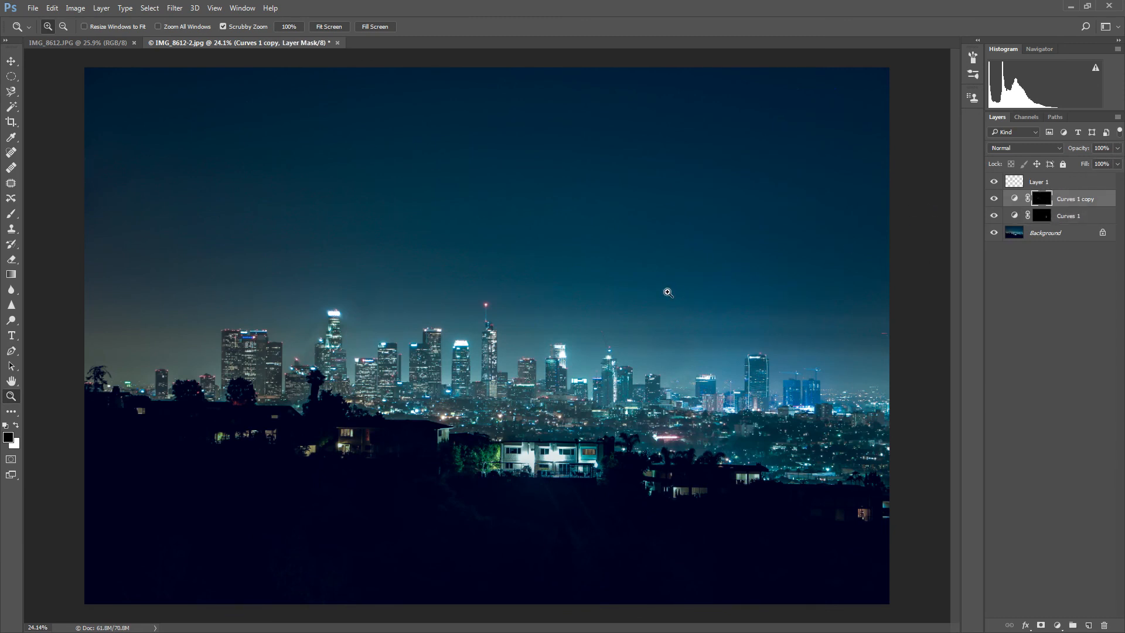